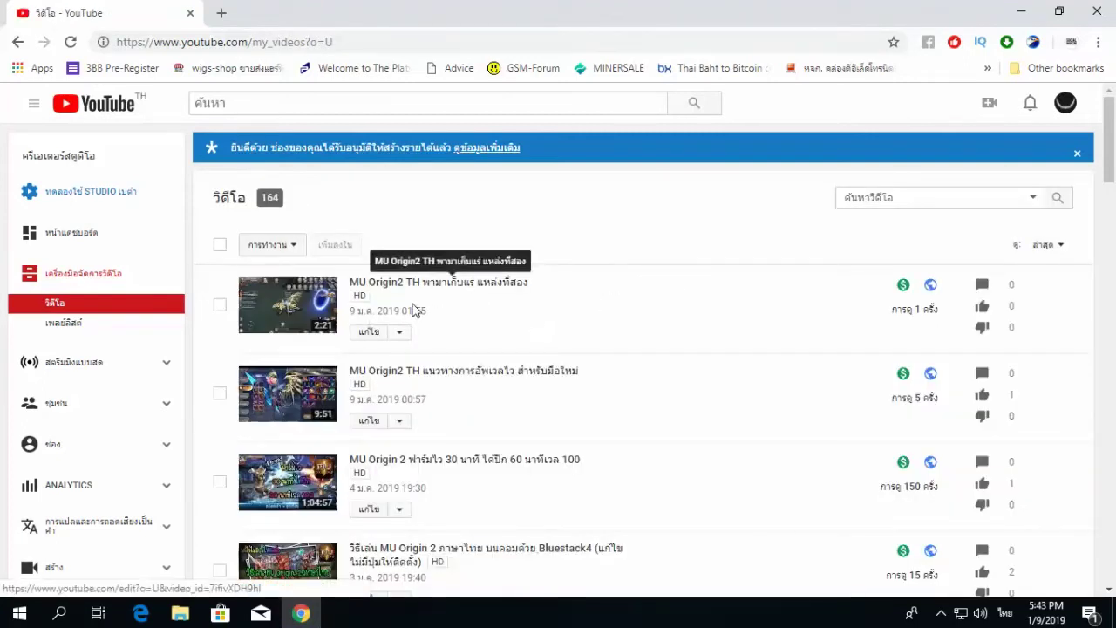
- Open the monetization settings of the video "MU Origin2 TH พามาเก็บแร่ แหล่งที่สอง" and save its changes
{"action": "left_click", "coordinate": [377, 332]}
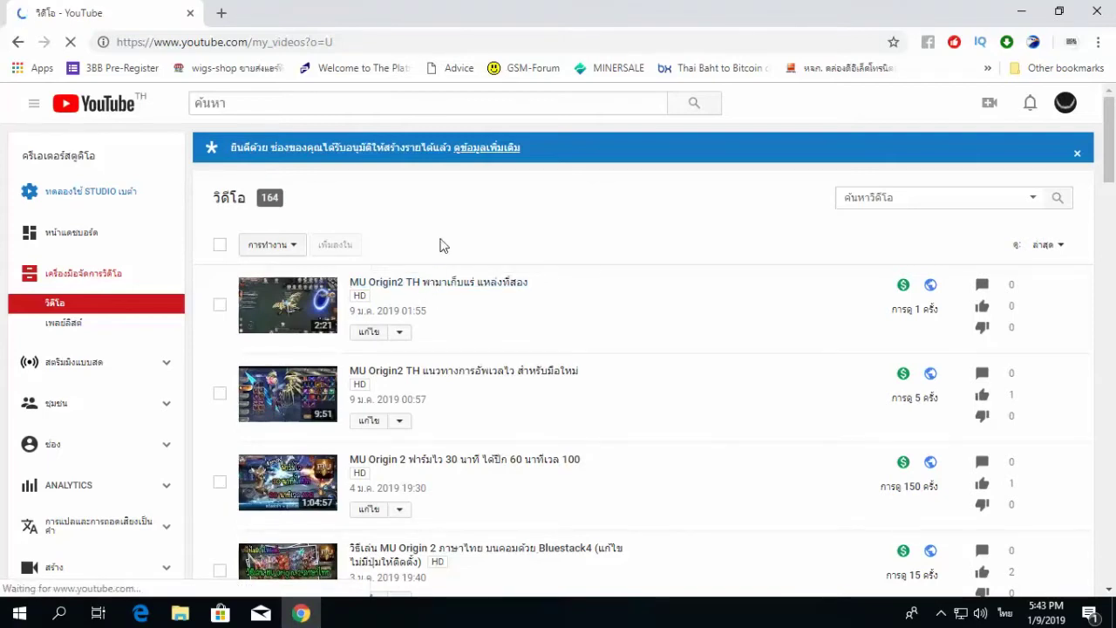
{"action": "scroll", "coordinate": [515, 279], "scroll_direction": "down", "scroll_amount": 3}
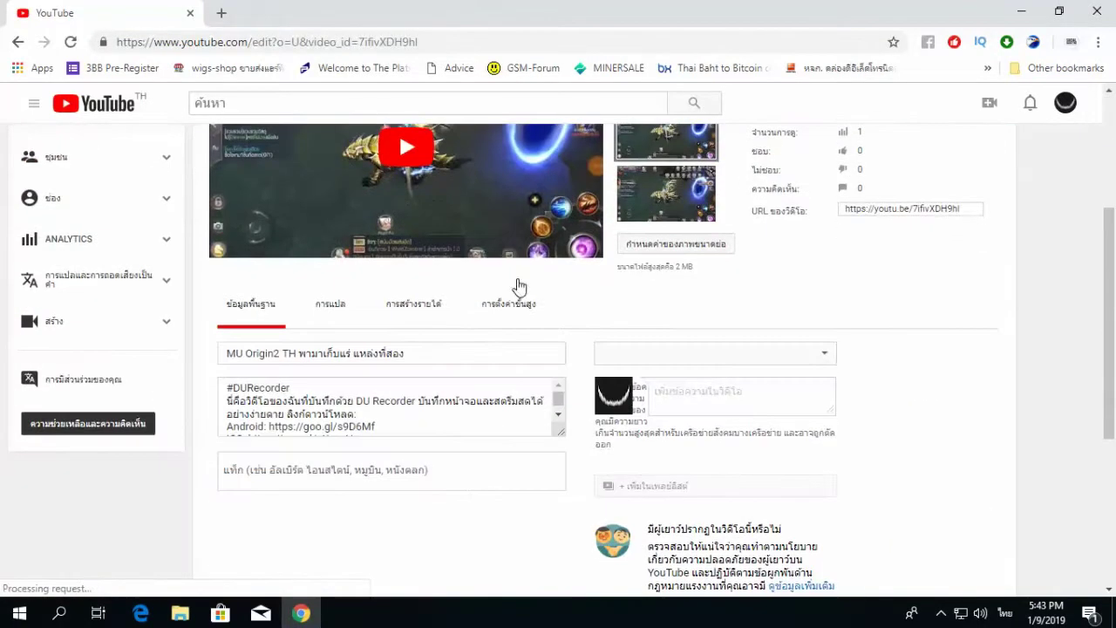
{"action": "left_click", "coordinate": [414, 305]}
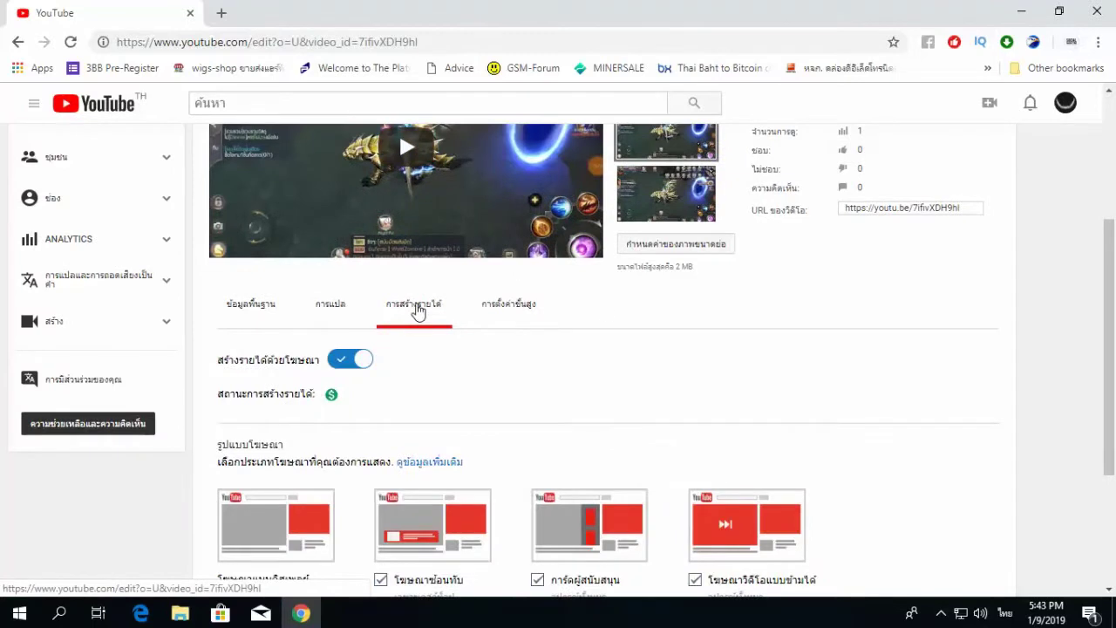
{"action": "scroll", "coordinate": [416, 311], "scroll_direction": "down", "scroll_amount": 2}
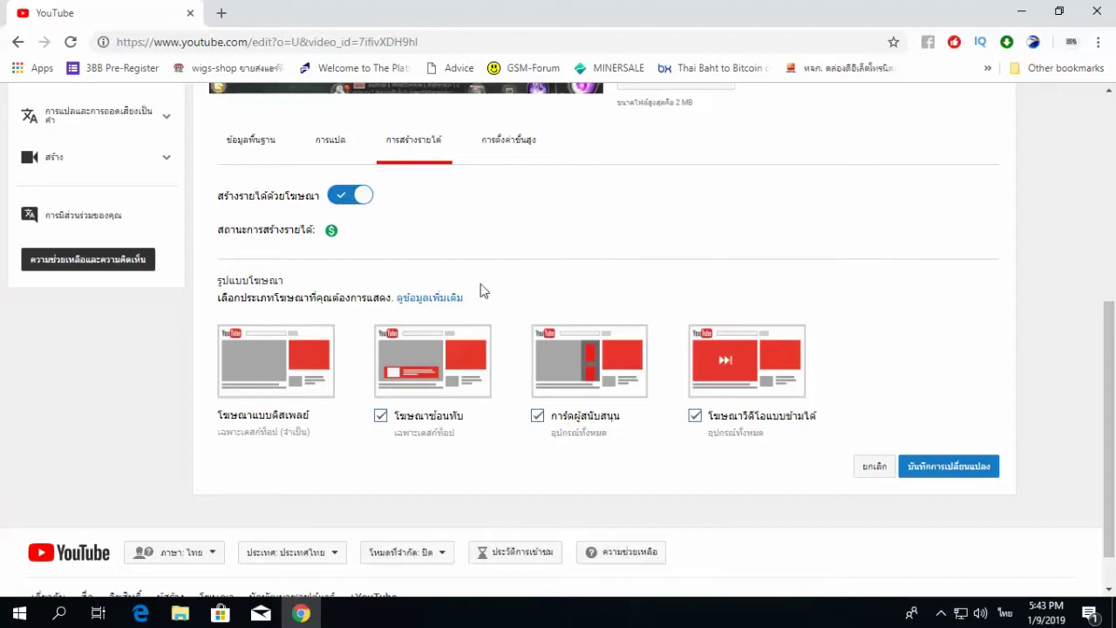
{"action": "left_click", "coordinate": [922, 466]}
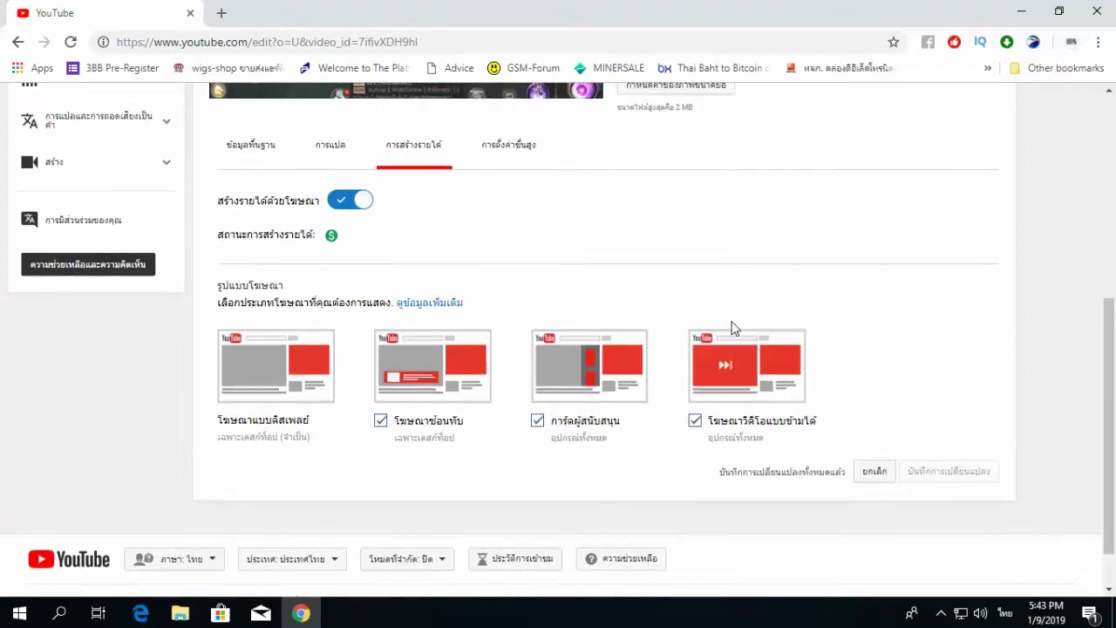
- Return to the video list and open the monetization settings of "MU Origin 2 ฟาร์มไว 30 นาที ได้ปีก 60 นาทีเวล 100"
{"action": "scroll", "coordinate": [732, 324], "scroll_direction": "up", "scroll_amount": 5}
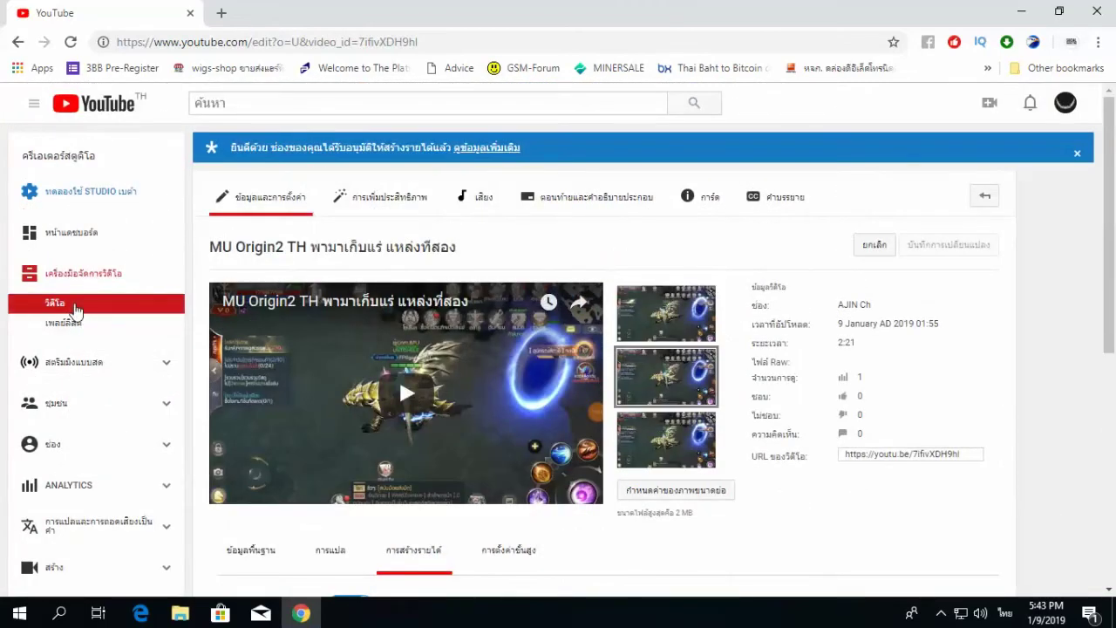
{"action": "left_click", "coordinate": [74, 307]}
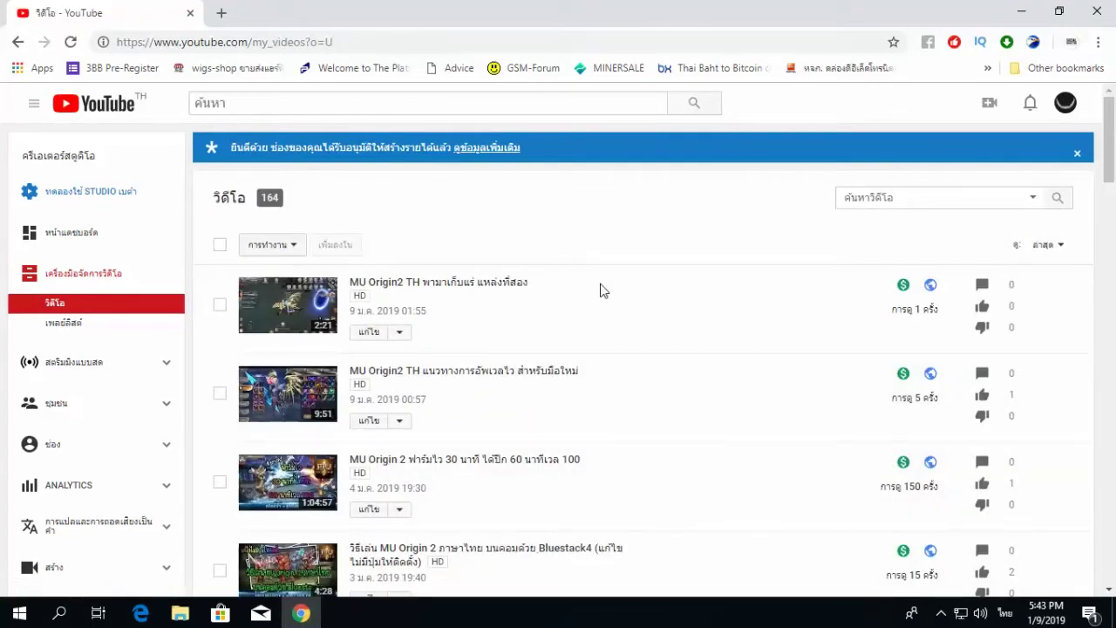
{"action": "scroll", "coordinate": [599, 289], "scroll_direction": "down", "scroll_amount": 2}
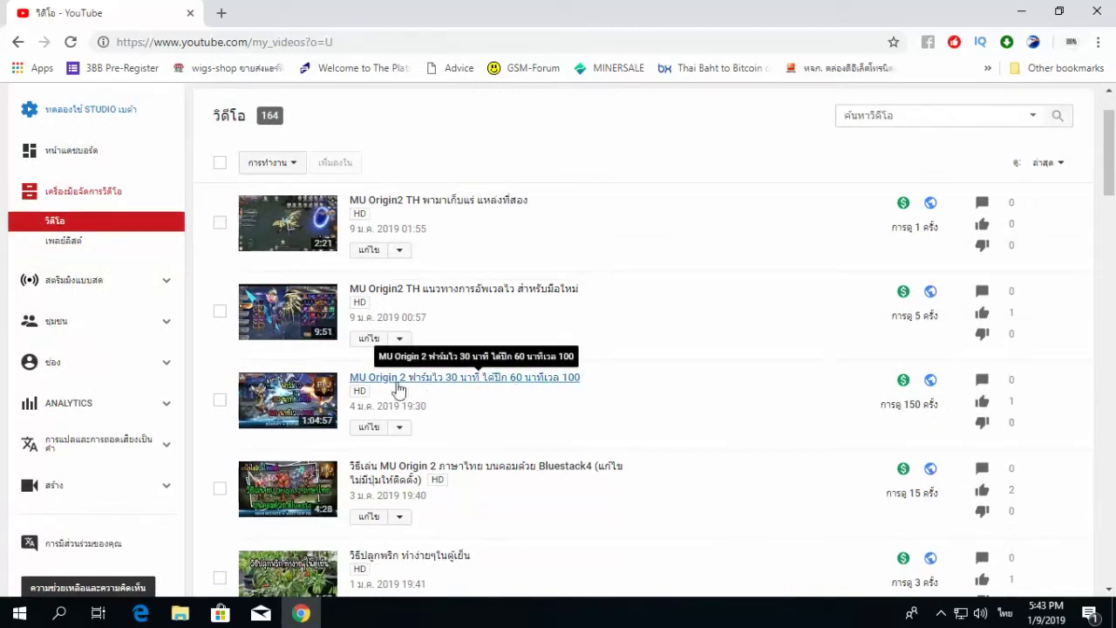
{"action": "left_click", "coordinate": [364, 426]}
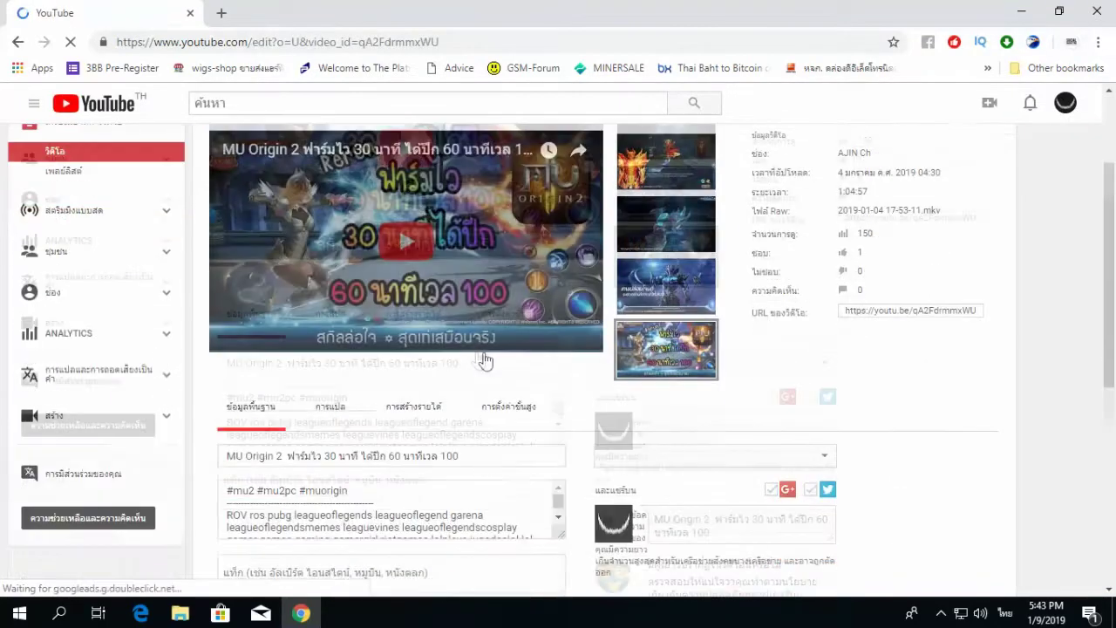
{"action": "left_click", "coordinate": [394, 321]}
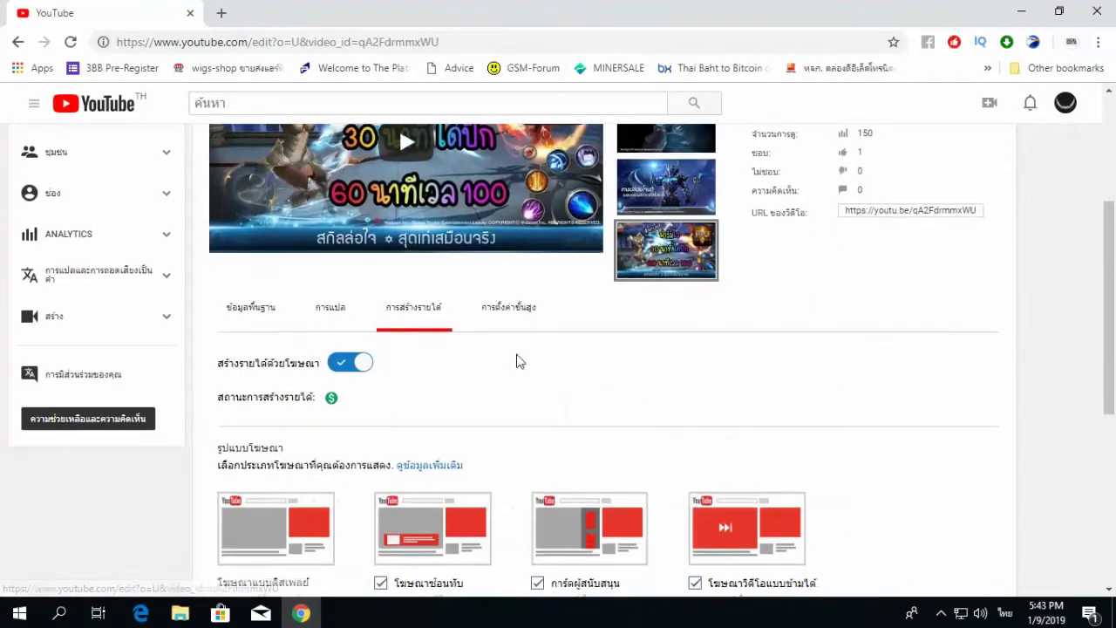
- Bulk edit the video's mid-roll ad breaks, setting the first break to 6:00 and the second to 12:00
{"action": "scroll", "coordinate": [575, 397], "scroll_direction": "down", "scroll_amount": 3}
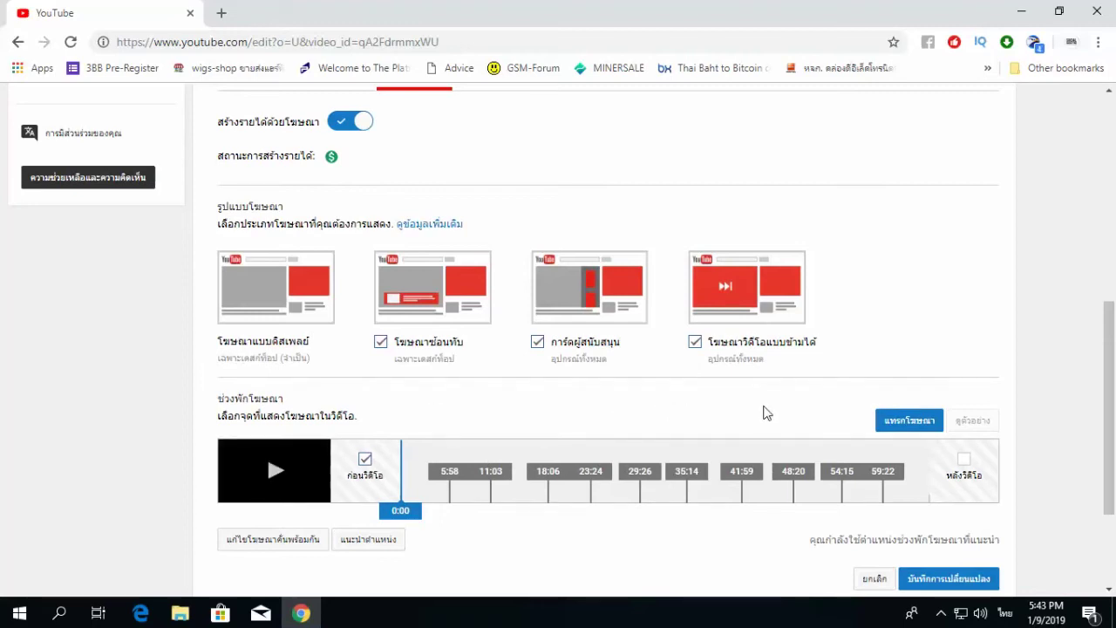
{"action": "scroll", "coordinate": [813, 413], "scroll_direction": "up", "scroll_amount": 1}
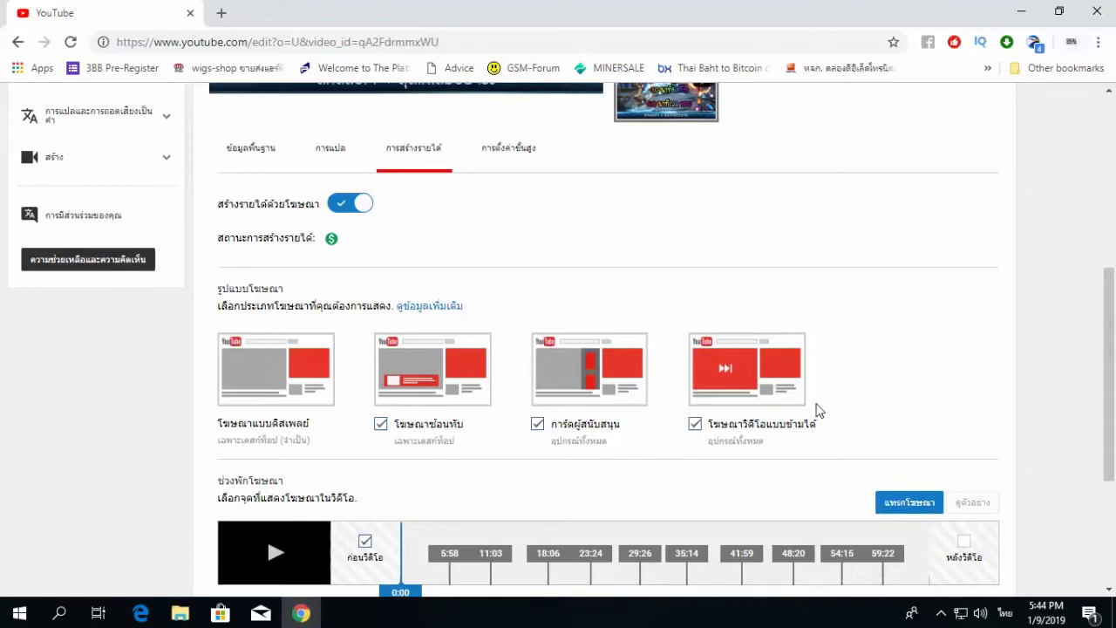
{"action": "scroll", "coordinate": [818, 410], "scroll_direction": "down", "scroll_amount": 1}
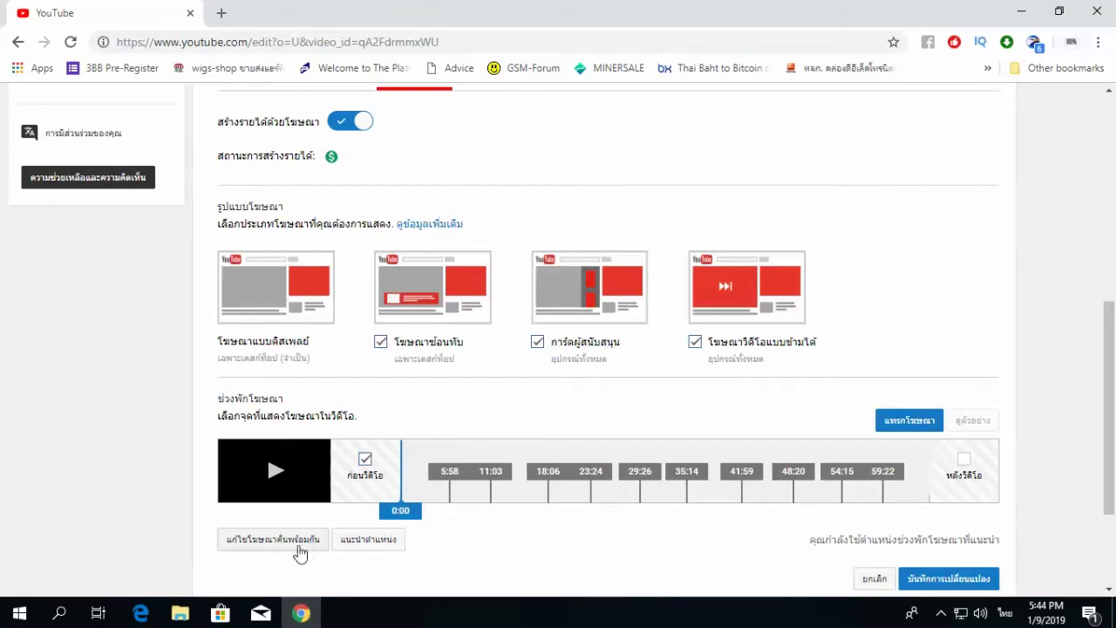
{"action": "left_click", "coordinate": [250, 552]}
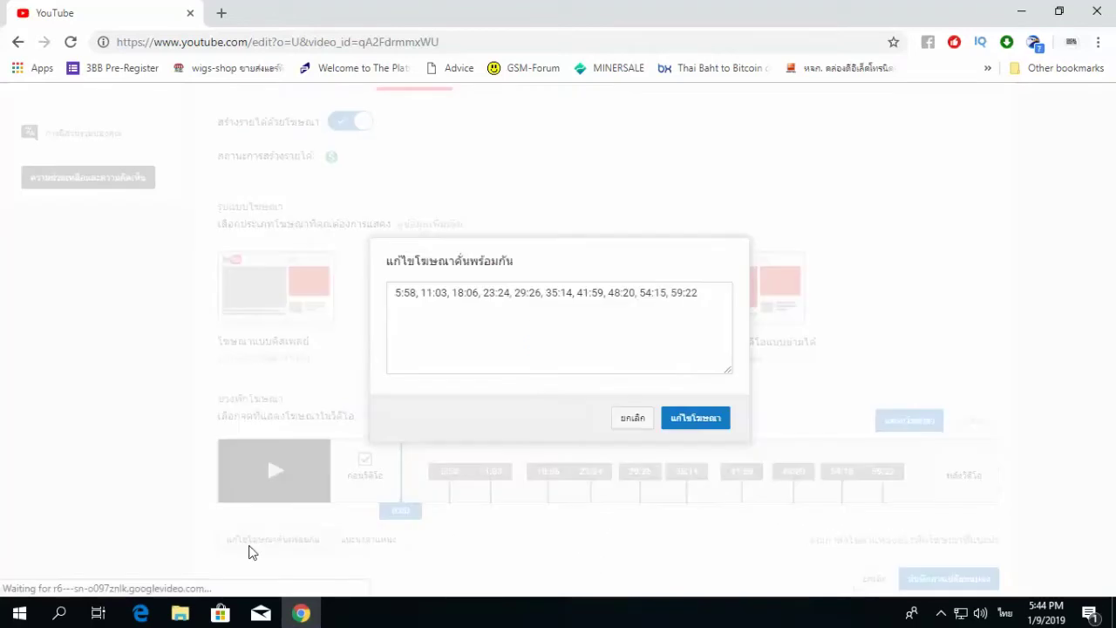
{"action": "left_click", "coordinate": [415, 295]}
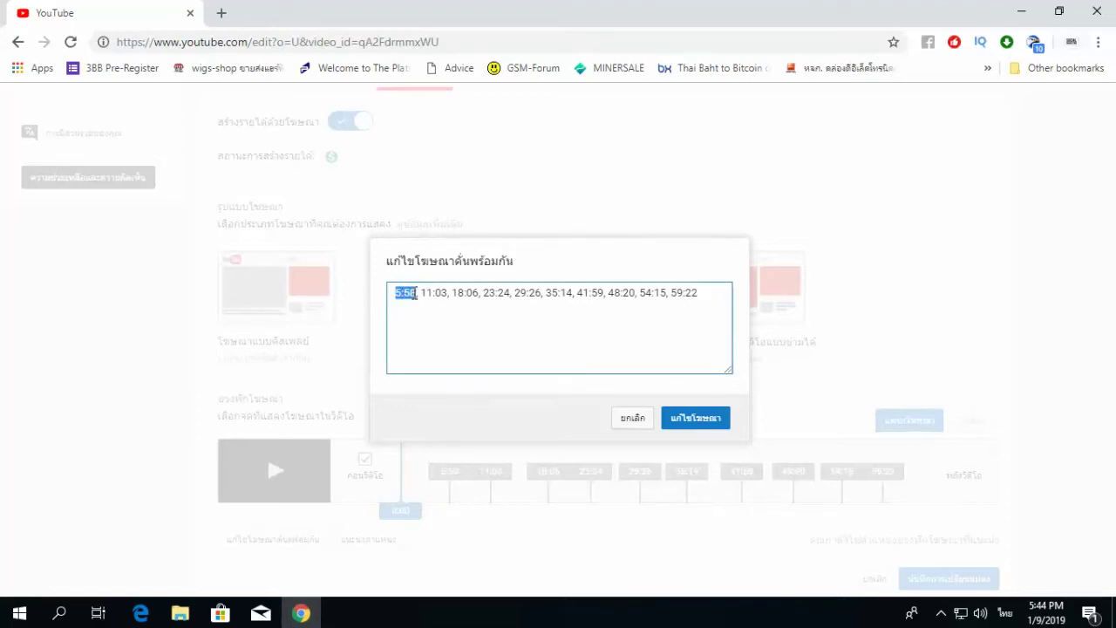
{"action": "type", "text": "6"}
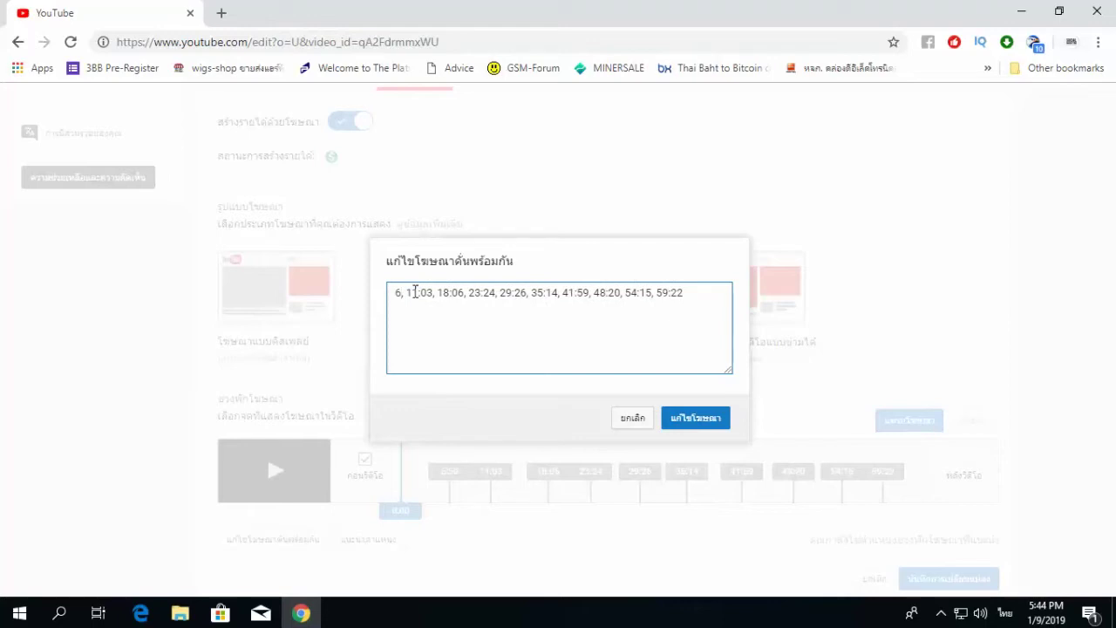
{"action": "type", "text": "ชม"}
{"action": "key", "text": "BackSpace"}
{"action": "key", "text": "BackSpace"}
{"action": "key", "text": "BackSpace"}
{"action": "type", "text": ":00"}
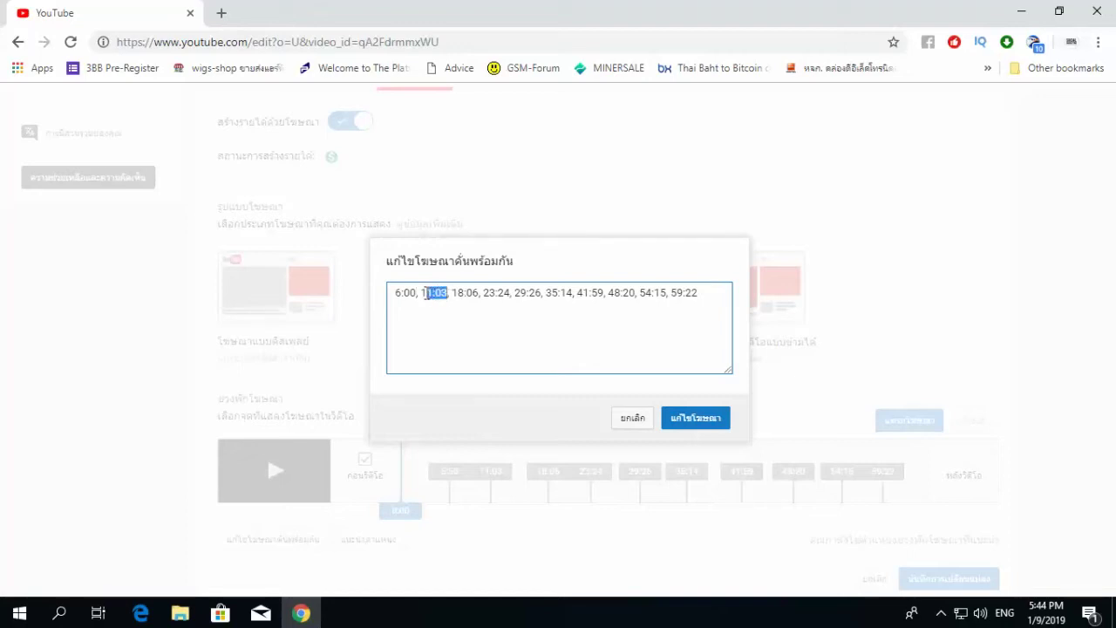
{"action": "type", "text": "2"}
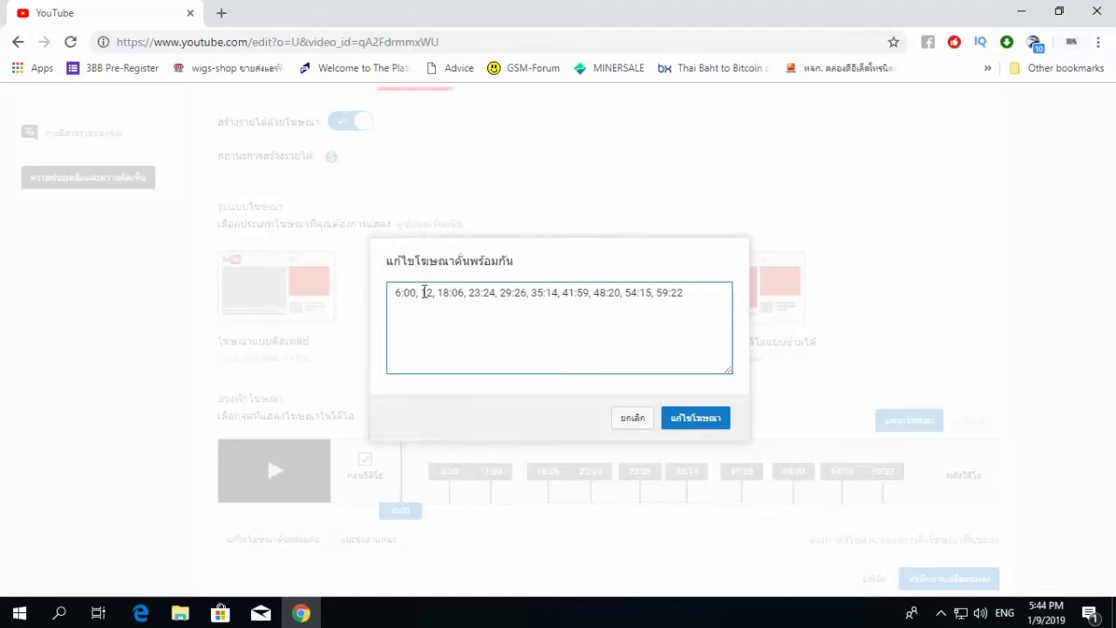
{"action": "type", "text": ":00"}
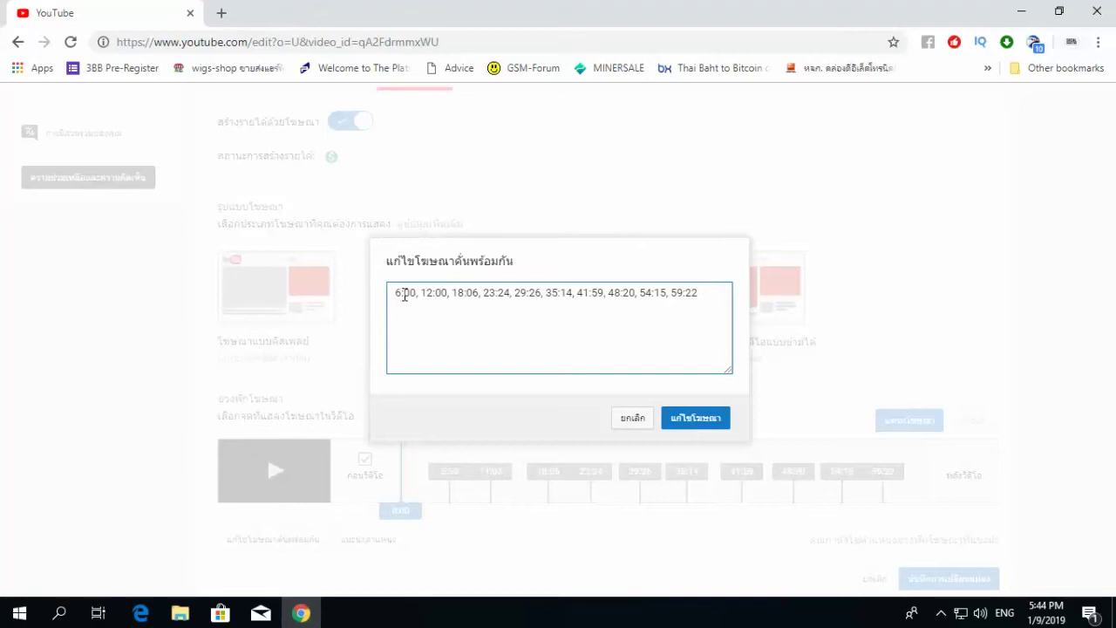
- Look over the edited ad break times, apply the list and save the video's changes
{"action": "left_click_drag", "start_coordinate": [421, 294], "coordinate": [469, 294]}
{"action": "left_click", "coordinate": [395, 295]}
{"action": "left_click", "coordinate": [456, 297]}
{"action": "left_click", "coordinate": [483, 301]}
{"action": "left_click_drag", "start_coordinate": [700, 299], "coordinate": [439, 322]}
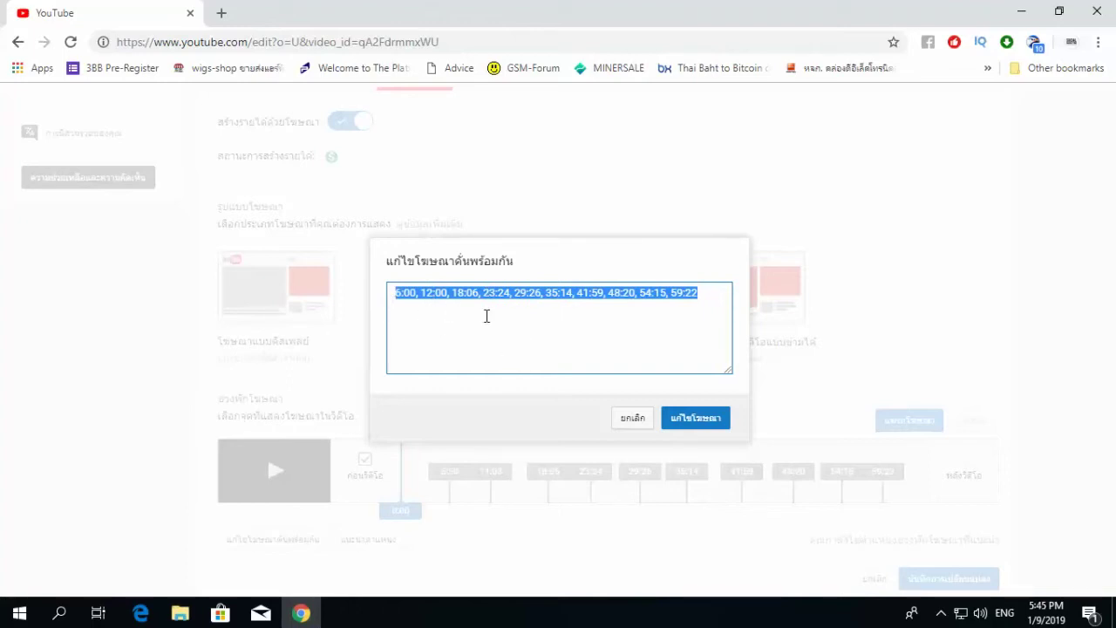
{"action": "left_click", "coordinate": [702, 419]}
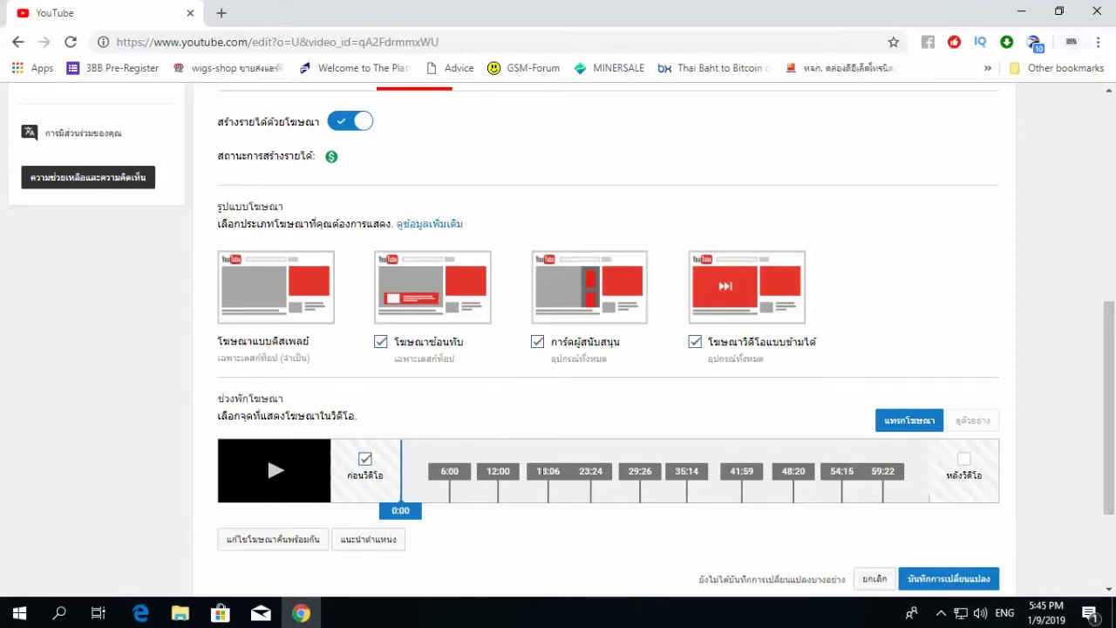
{"action": "left_click", "coordinate": [928, 583]}
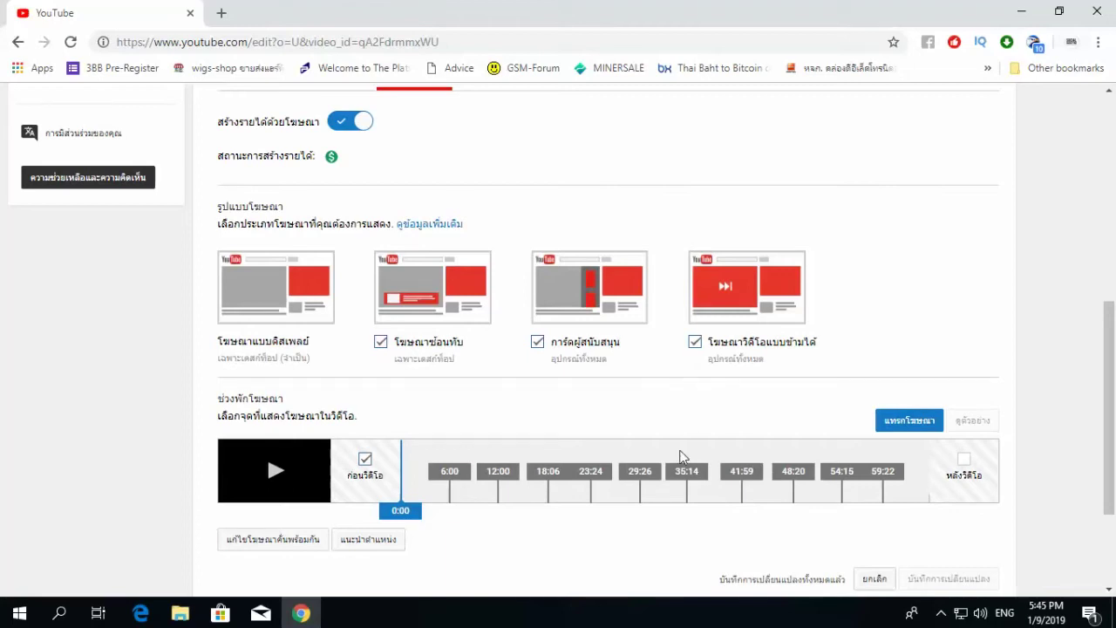
- Check the saved ad settings and go back to the channel's video list
{"action": "scroll", "coordinate": [586, 471], "scroll_direction": "up", "scroll_amount": 3}
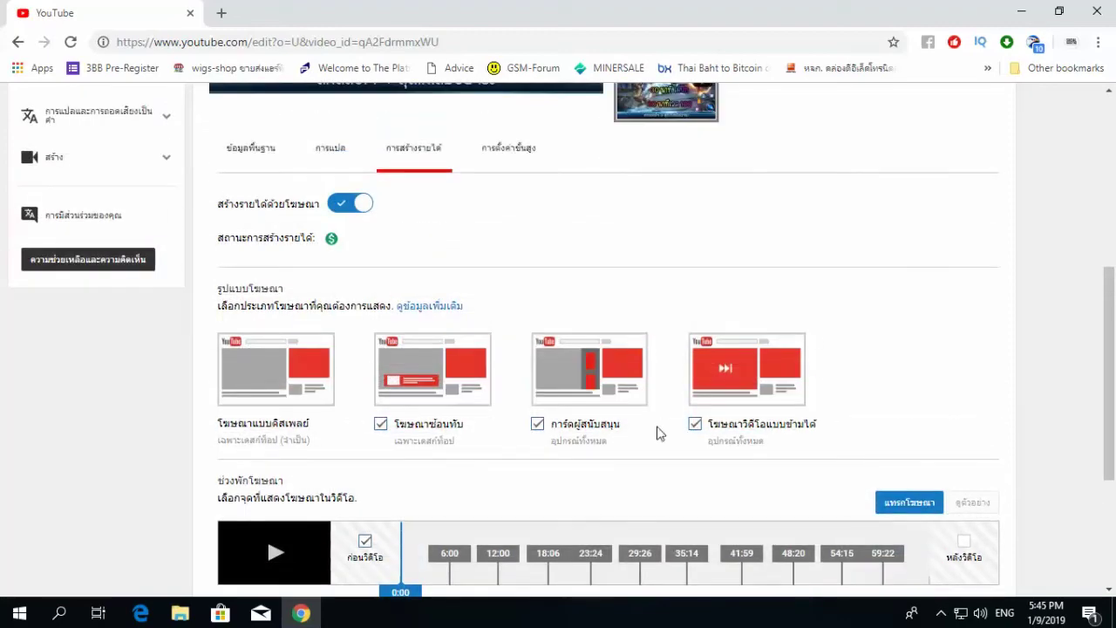
{"action": "scroll", "coordinate": [567, 397], "scroll_direction": "down", "scroll_amount": 1}
{"action": "scroll", "coordinate": [456, 398], "scroll_direction": "up", "scroll_amount": 2}
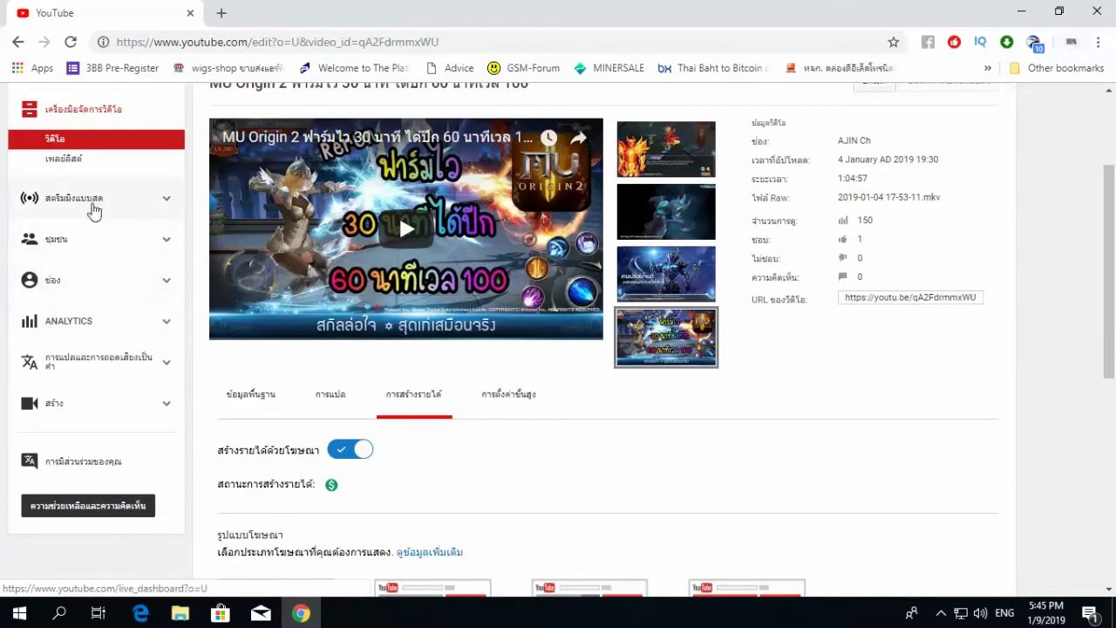
{"action": "scroll", "coordinate": [96, 211], "scroll_direction": "up", "scroll_amount": 1}
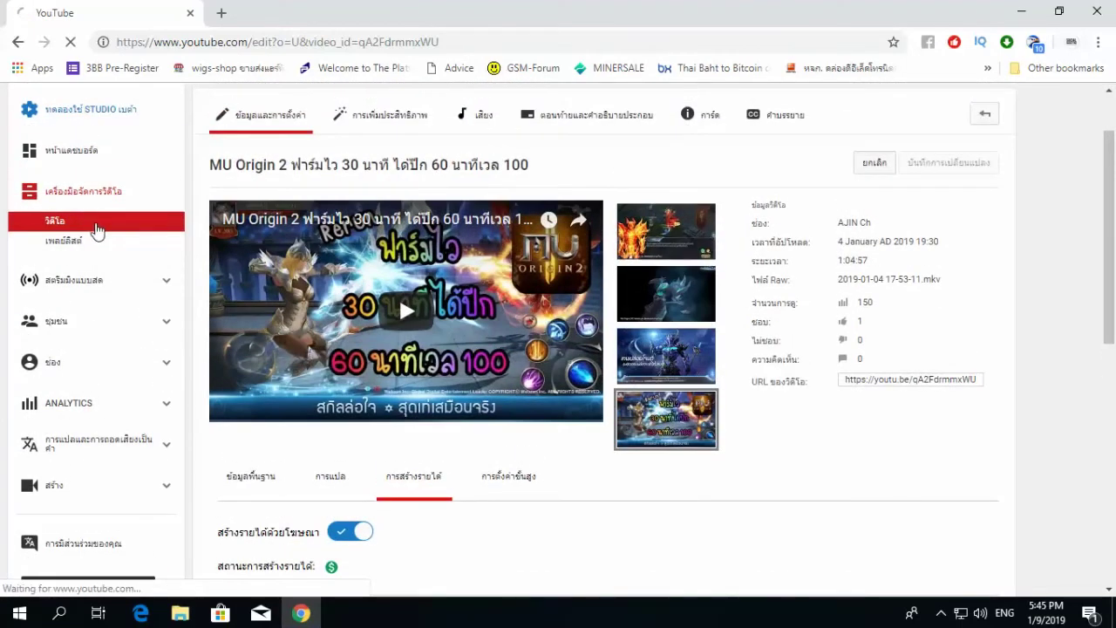
{"action": "left_click", "coordinate": [91, 223]}
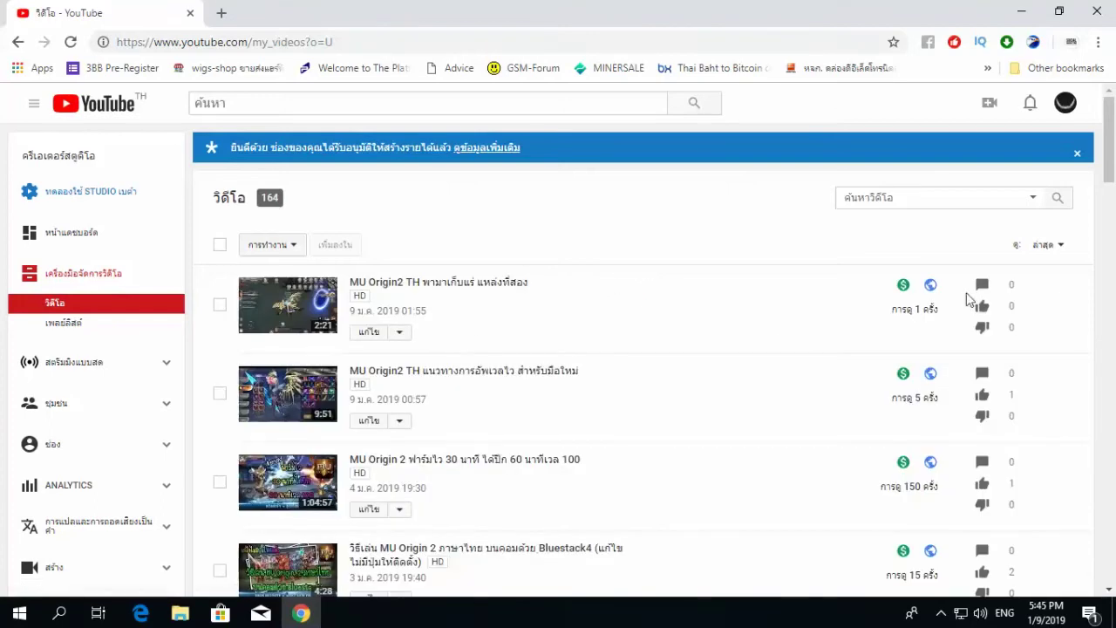
- Open the channel's default settings for uploads (ค่าเริ่มต้นสำหรับการอัปโหลด)
{"action": "scroll", "coordinate": [872, 305], "scroll_direction": "down", "scroll_amount": 1}
{"action": "left_click", "coordinate": [59, 367]}
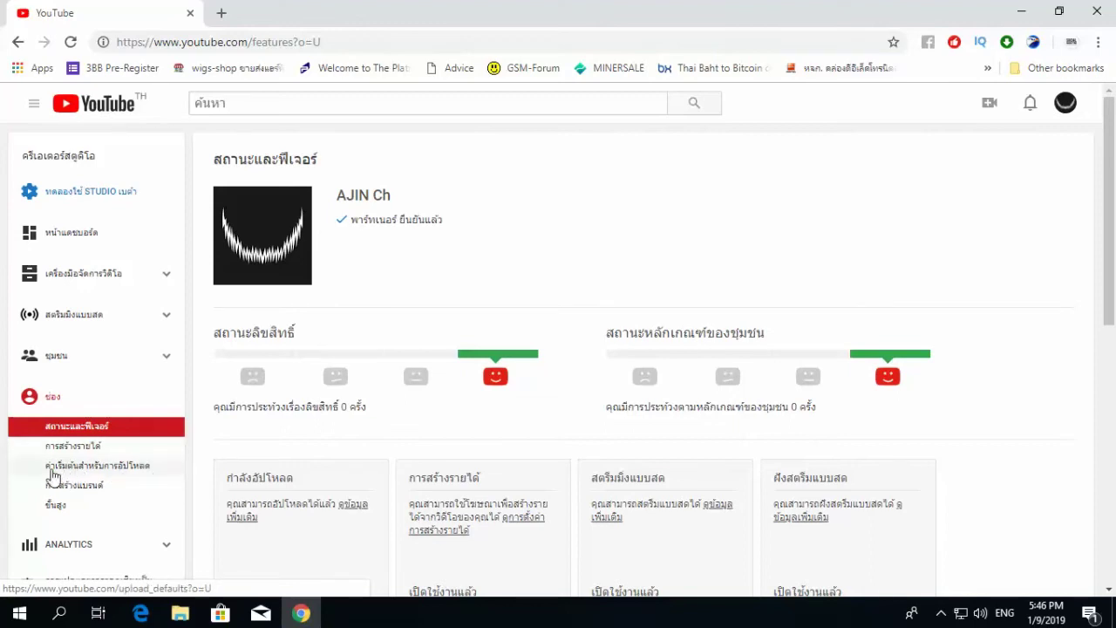
{"action": "left_click", "coordinate": [89, 475]}
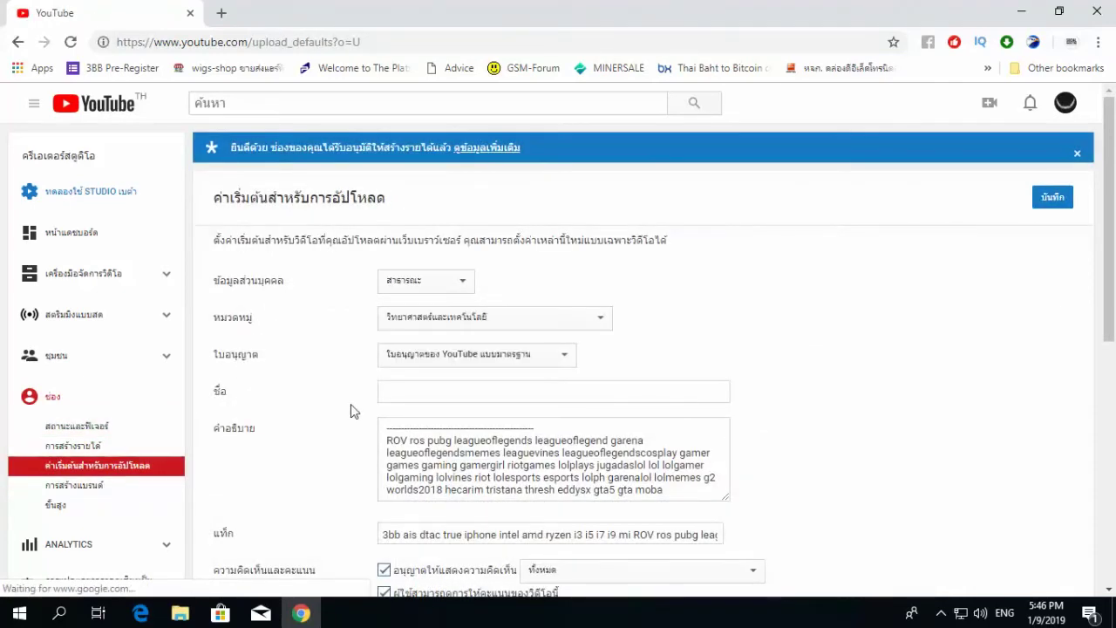
- Review the upload defaults, from privacy, category, description and tags to comments, monetization and ad formats
{"action": "scroll", "coordinate": [353, 406], "scroll_direction": "down", "scroll_amount": 2}
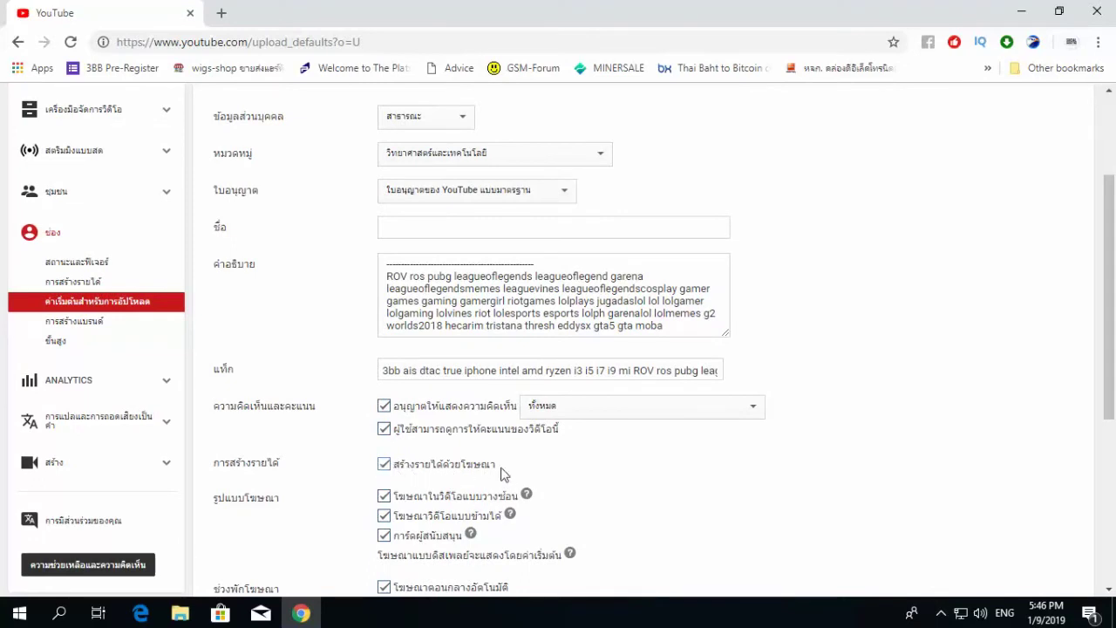
{"action": "scroll", "coordinate": [603, 449], "scroll_direction": "up", "scroll_amount": 1}
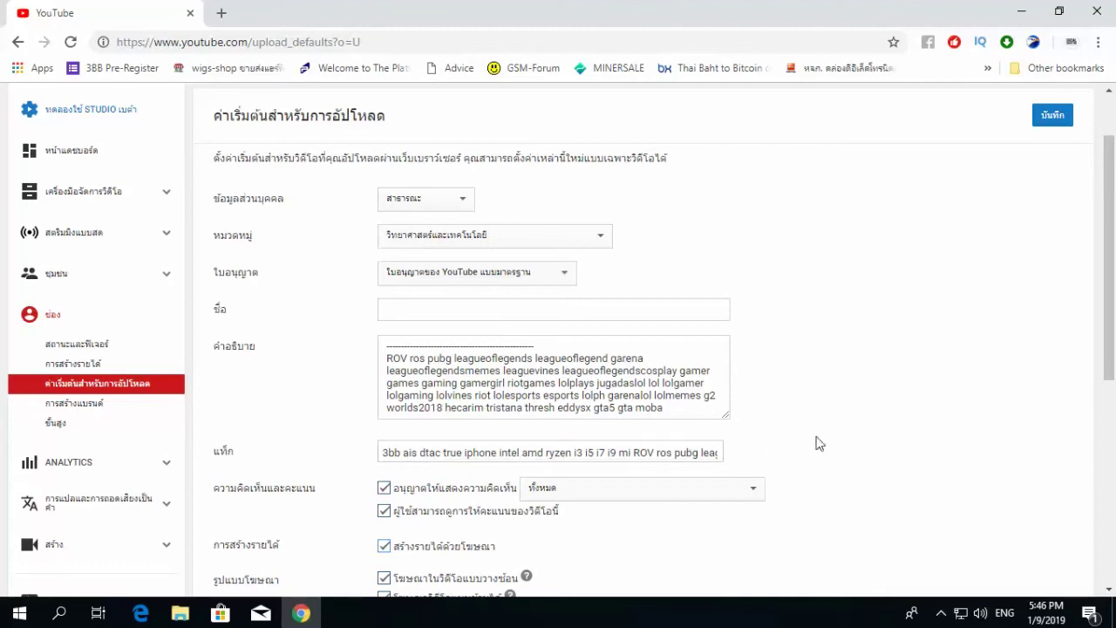
{"action": "scroll", "coordinate": [829, 440], "scroll_direction": "down", "scroll_amount": 2}
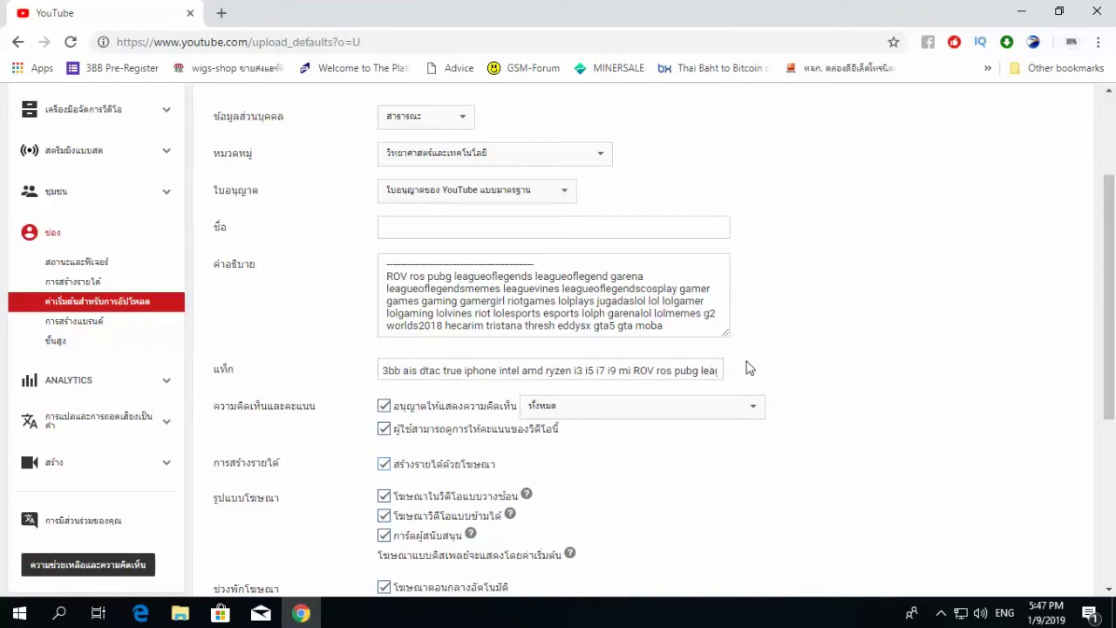
{"action": "scroll", "coordinate": [748, 368], "scroll_direction": "down", "scroll_amount": 1}
{"action": "scroll", "coordinate": [410, 417], "scroll_direction": "up", "scroll_amount": 1}
{"action": "scroll", "coordinate": [423, 400], "scroll_direction": "down", "scroll_amount": 1}
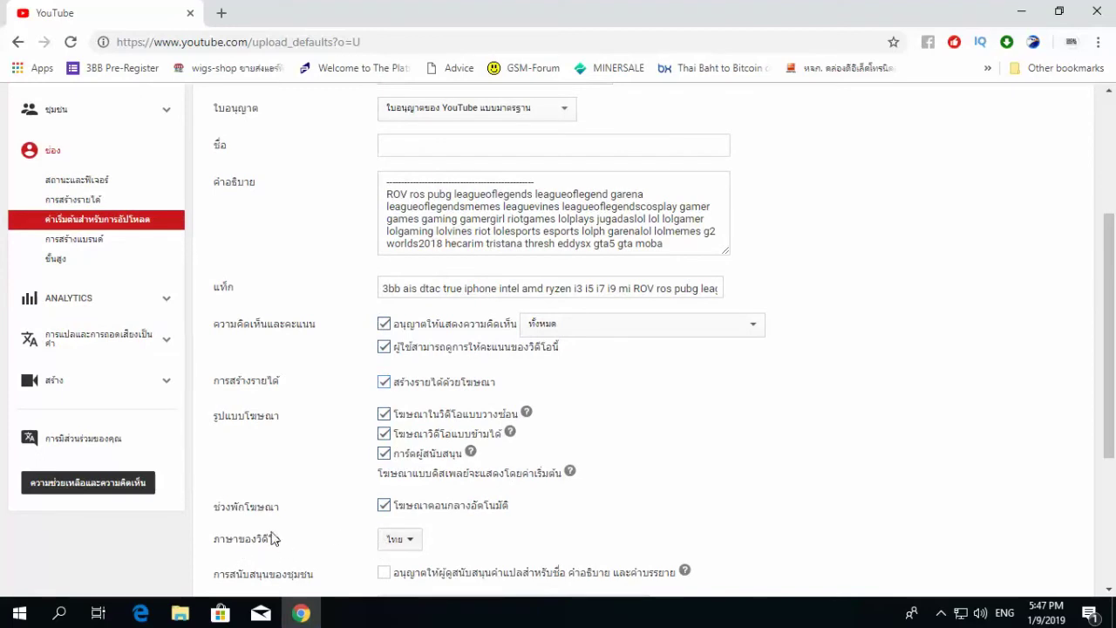
- Choose ไทย as the default video language and look over the other language options
{"action": "left_click", "coordinate": [393, 543]}
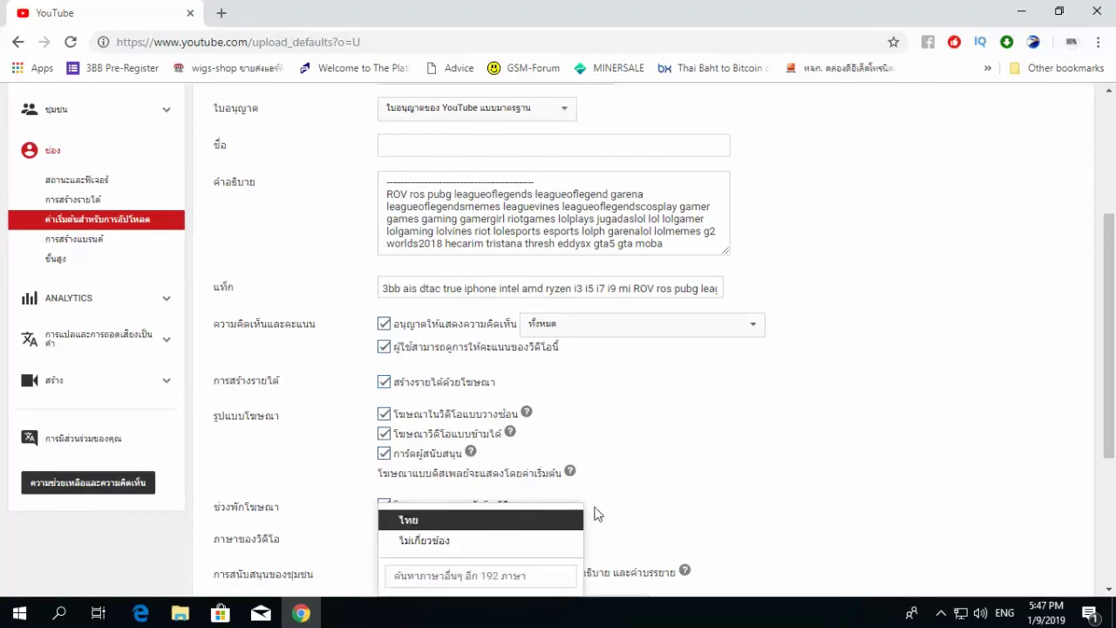
{"action": "left_click", "coordinate": [453, 523]}
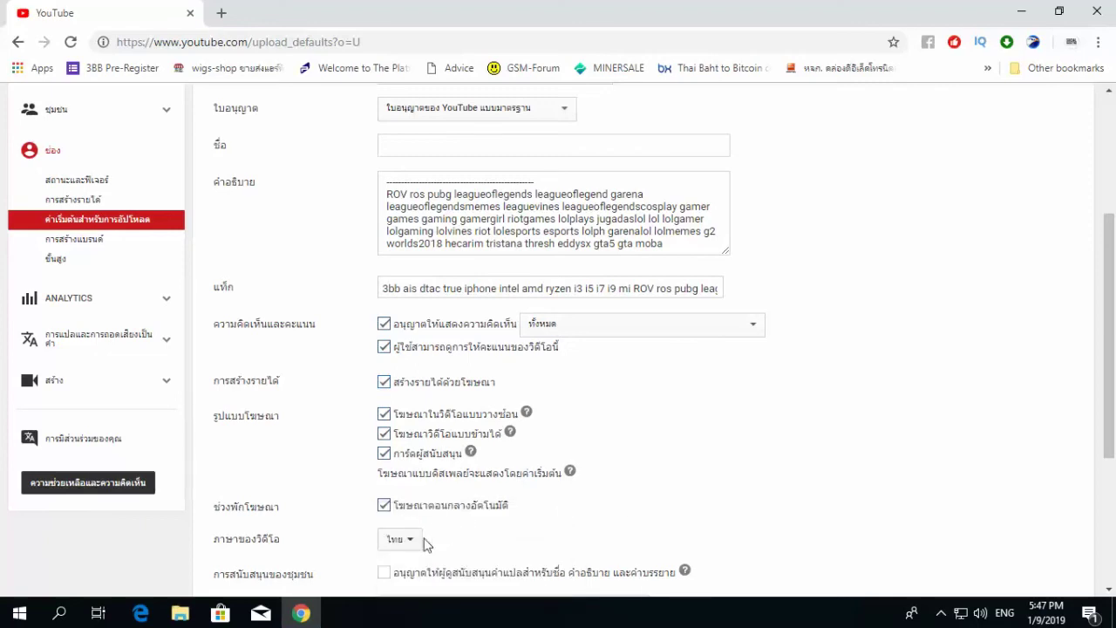
{"action": "left_click", "coordinate": [419, 542]}
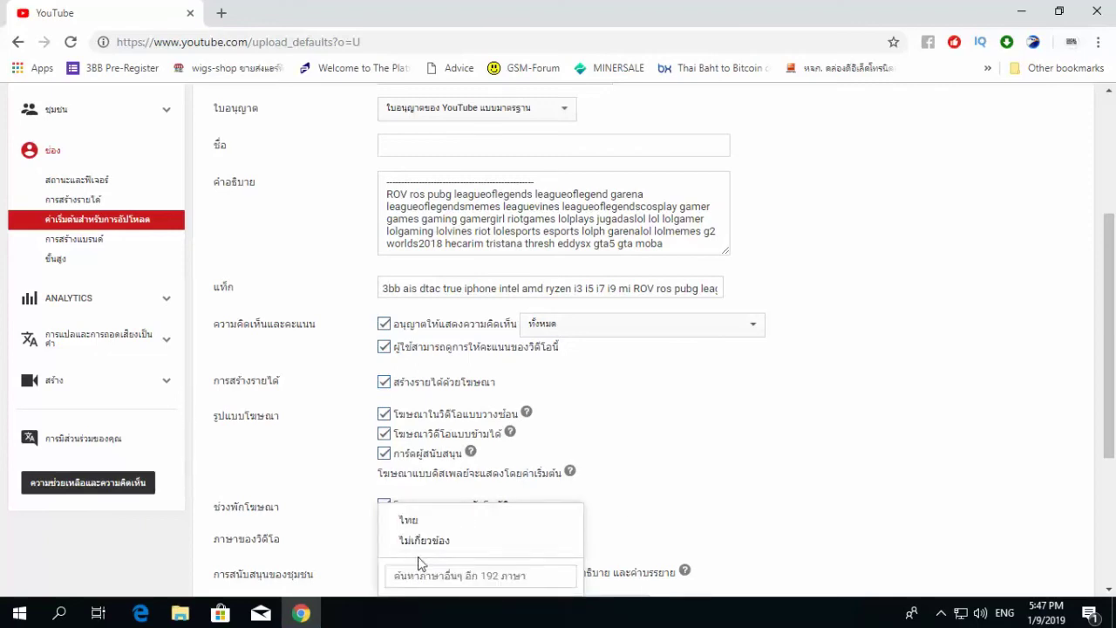
{"action": "left_click", "coordinate": [700, 481]}
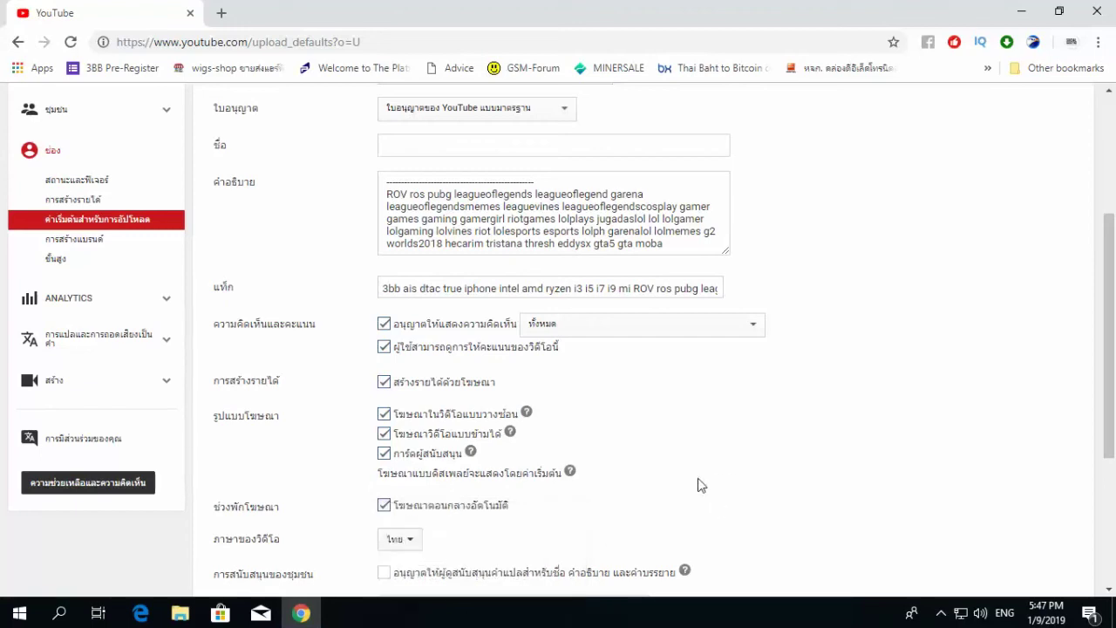
{"action": "scroll", "coordinate": [700, 483], "scroll_direction": "down", "scroll_amount": 1}
{"action": "left_click", "coordinate": [408, 460]}
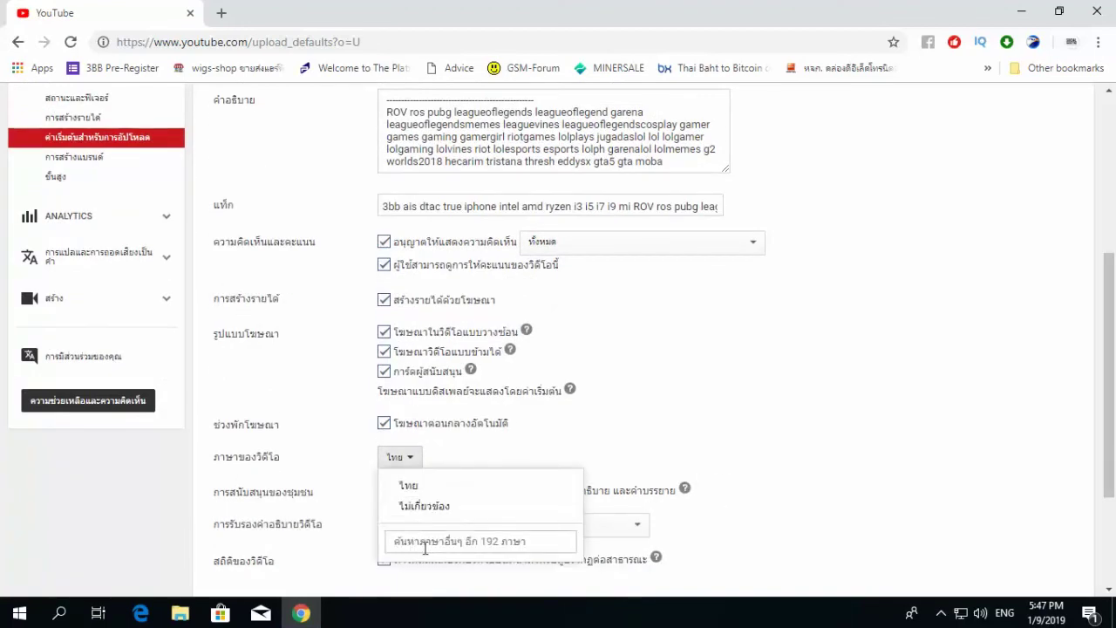
{"action": "left_click", "coordinate": [635, 463]}
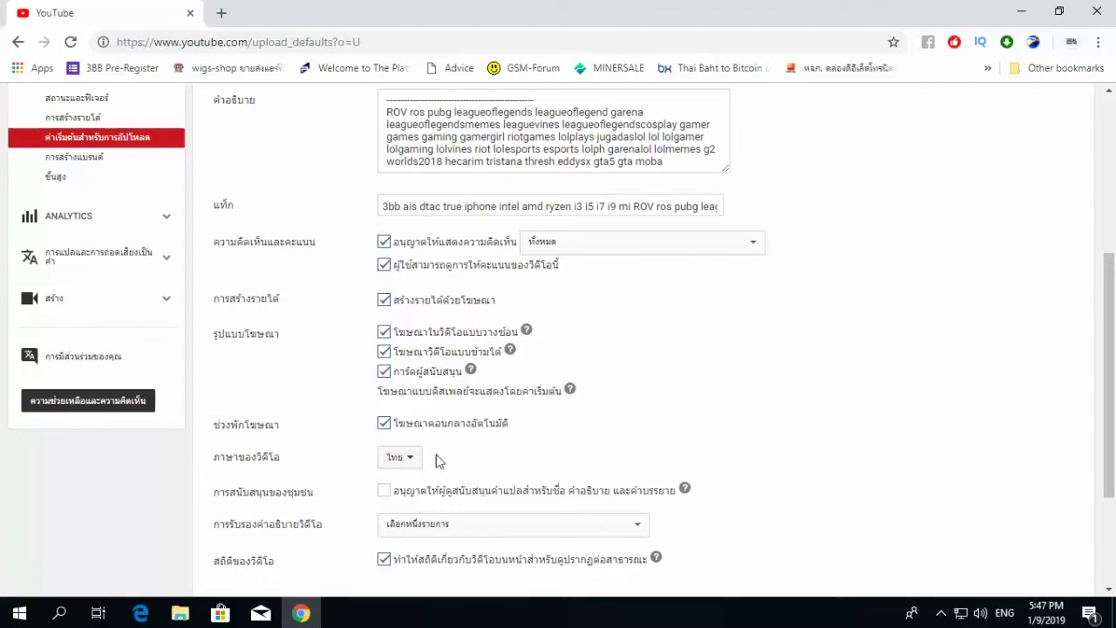
- Look over the remaining upload defaults, from community contributions and caption certification to video statistics
{"action": "scroll", "coordinate": [576, 448], "scroll_direction": "down", "scroll_amount": 3}
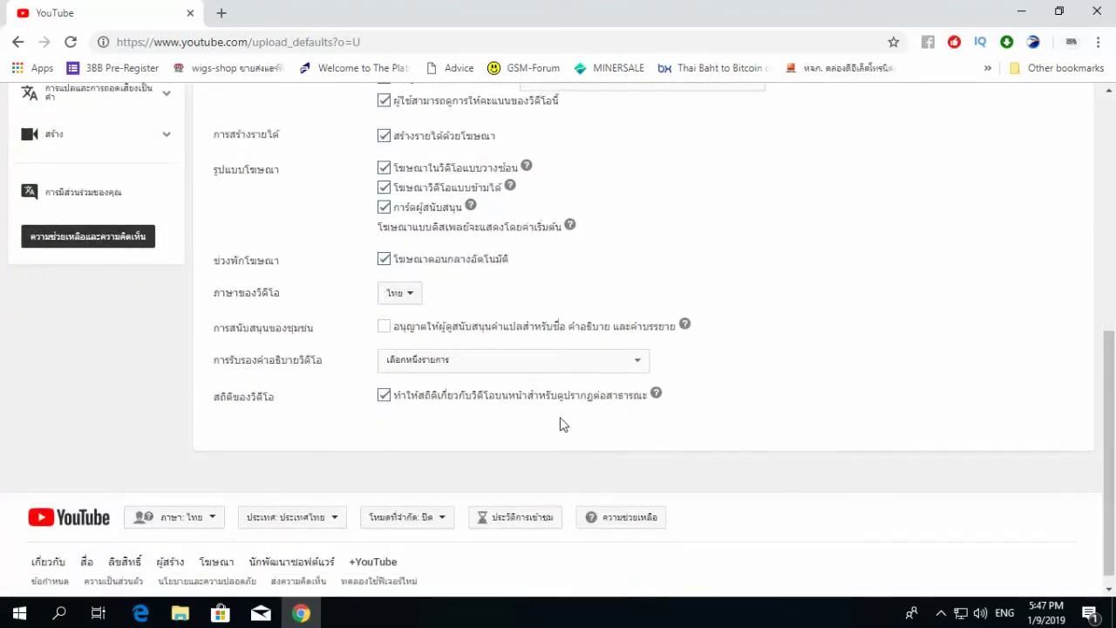
{"action": "scroll", "coordinate": [773, 393], "scroll_direction": "up", "scroll_amount": 10}
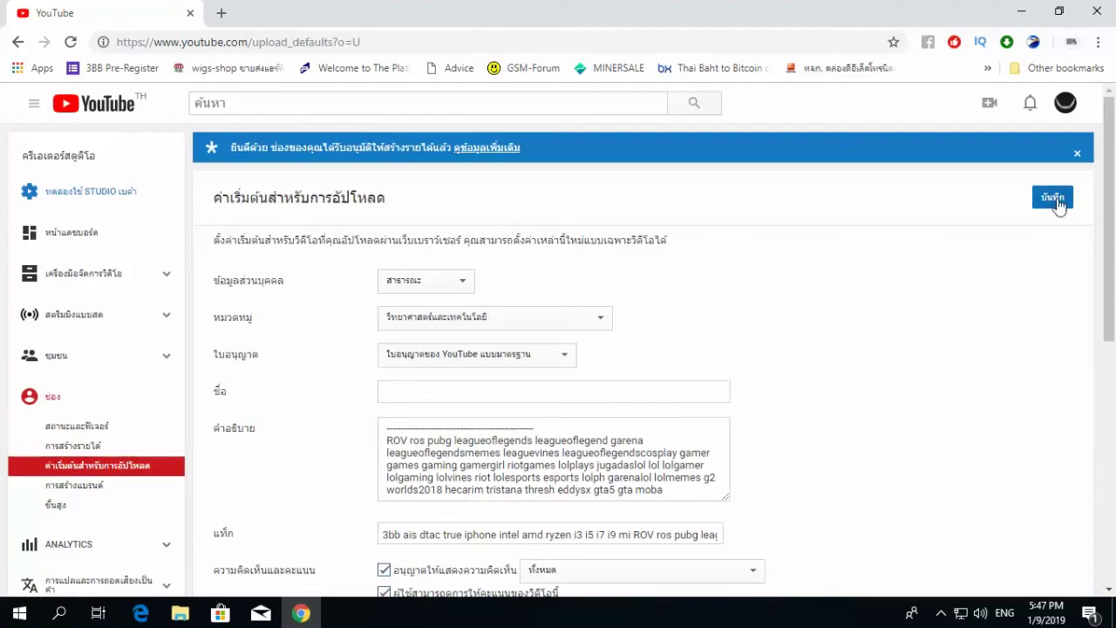
{"action": "left_click", "coordinate": [1052, 198]}
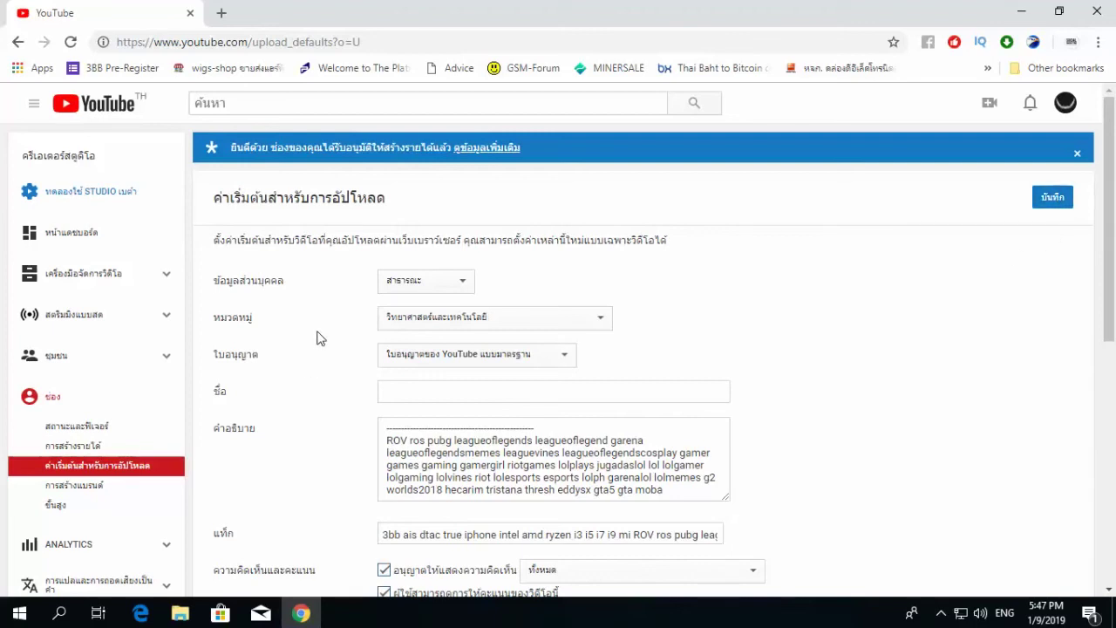
- Try เกม as the default category, set it back to วิทยาศาสตร์และเทคโนโลยี and save the upload defaults
{"action": "left_click", "coordinate": [416, 323]}
{"action": "left_click", "coordinate": [426, 368]}
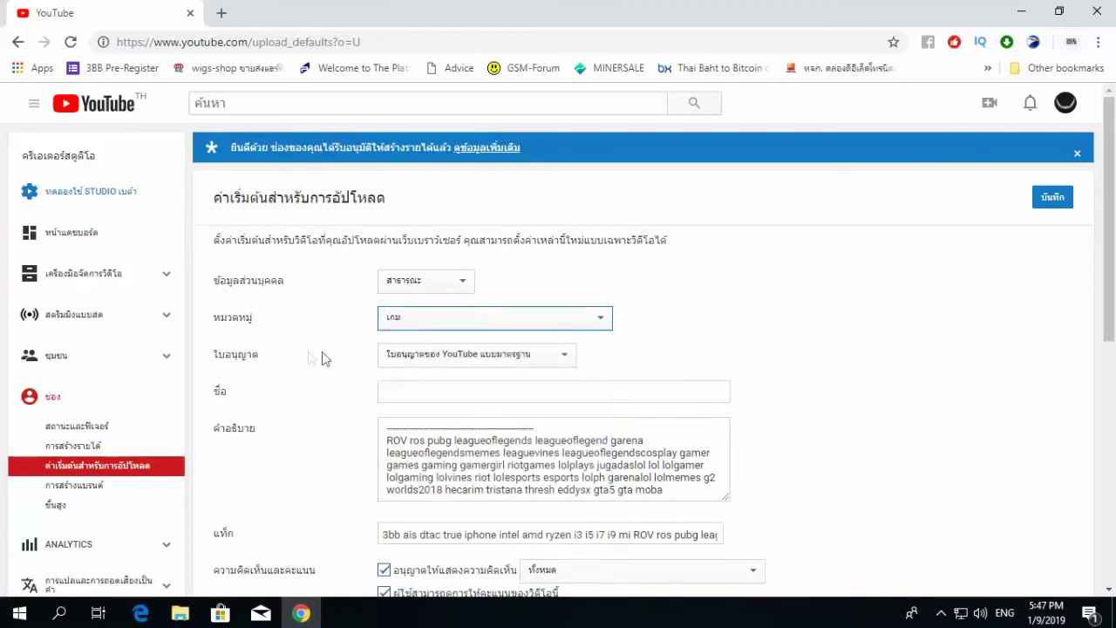
{"action": "left_click", "coordinate": [428, 328]}
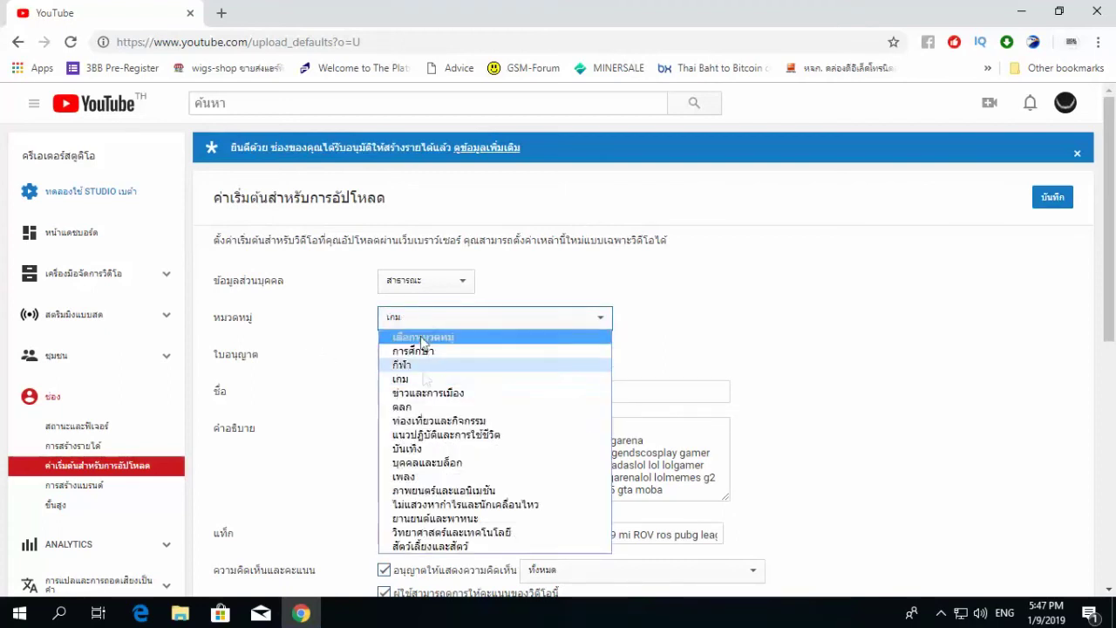
{"action": "left_click", "coordinate": [442, 532]}
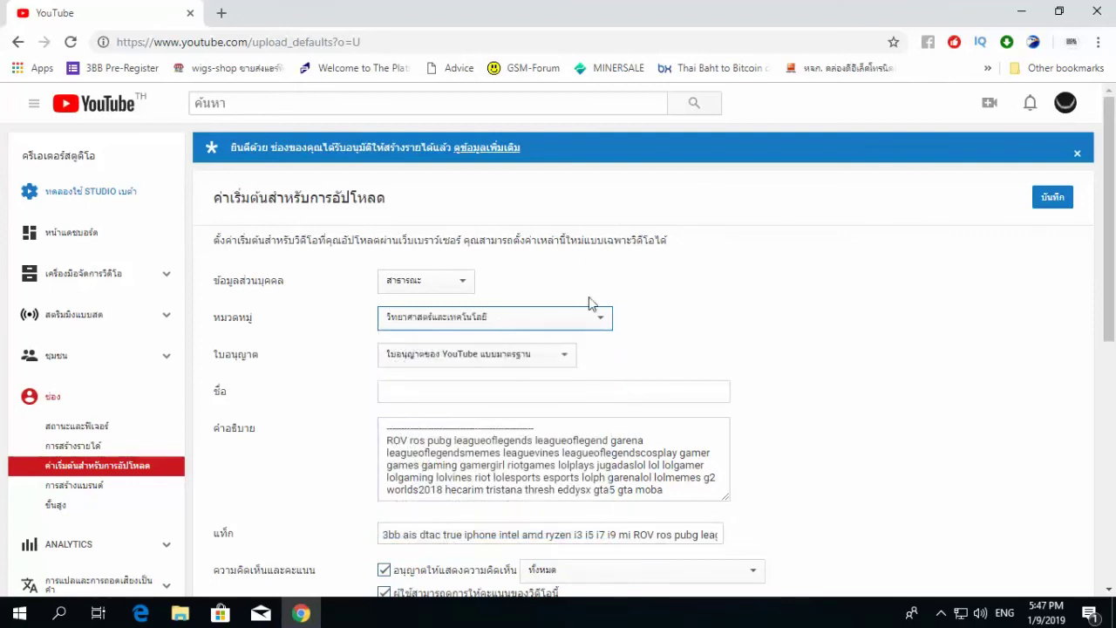
{"action": "left_click", "coordinate": [1042, 200]}
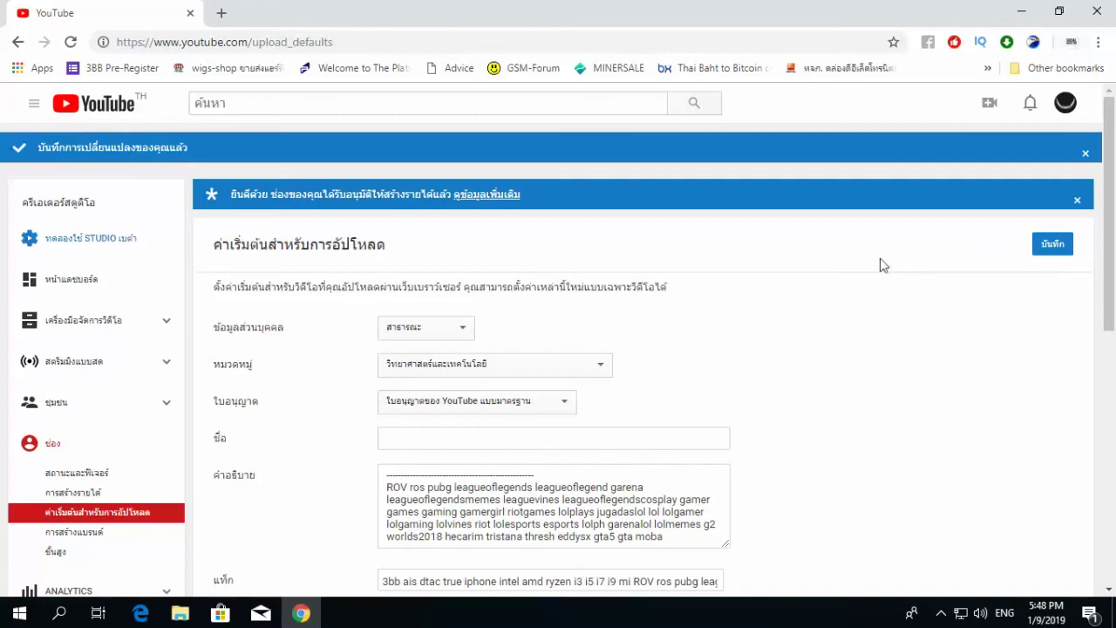
- Check the saved upload defaults and go to the channel's video list
{"action": "scroll", "coordinate": [846, 296], "scroll_direction": "down", "scroll_amount": 5}
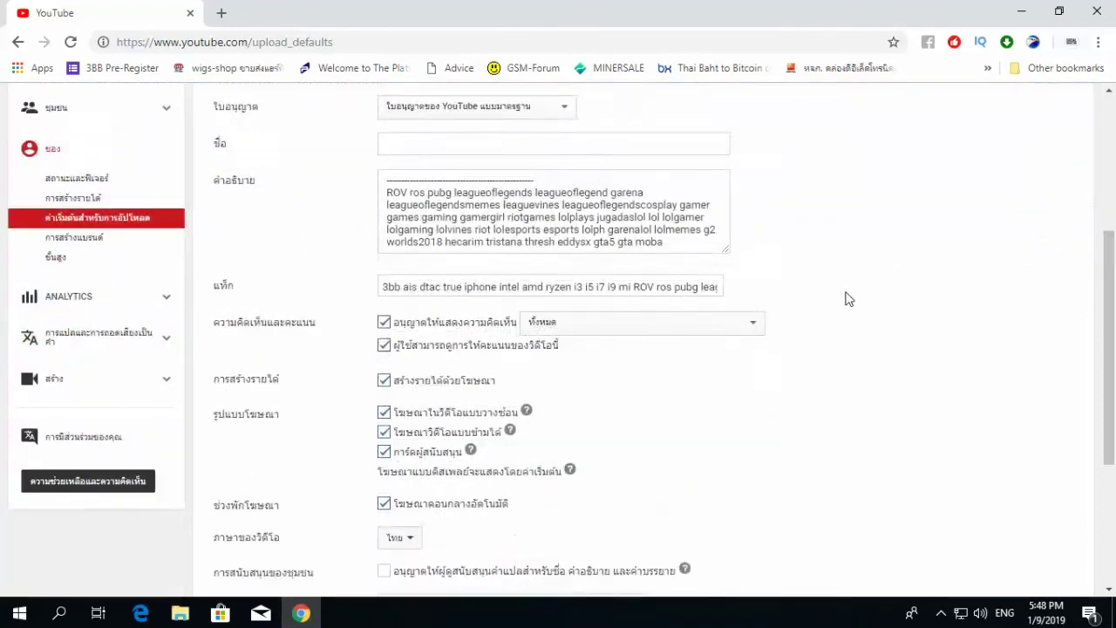
{"action": "scroll", "coordinate": [771, 301], "scroll_direction": "up", "scroll_amount": 2}
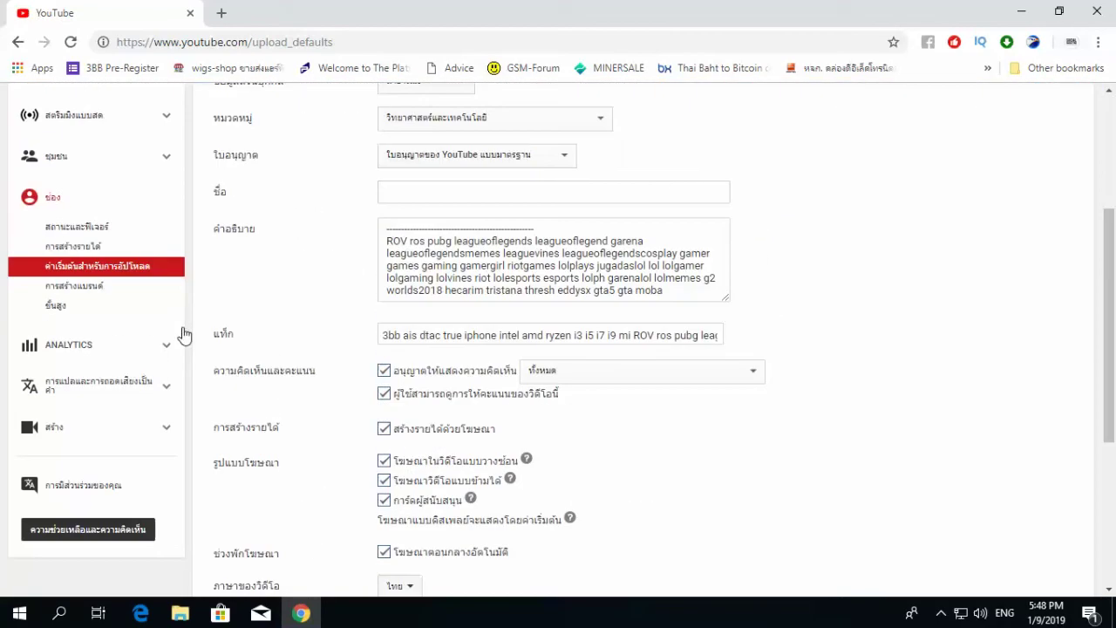
{"action": "left_click", "coordinate": [112, 266]}
{"action": "left_click", "coordinate": [87, 241]}
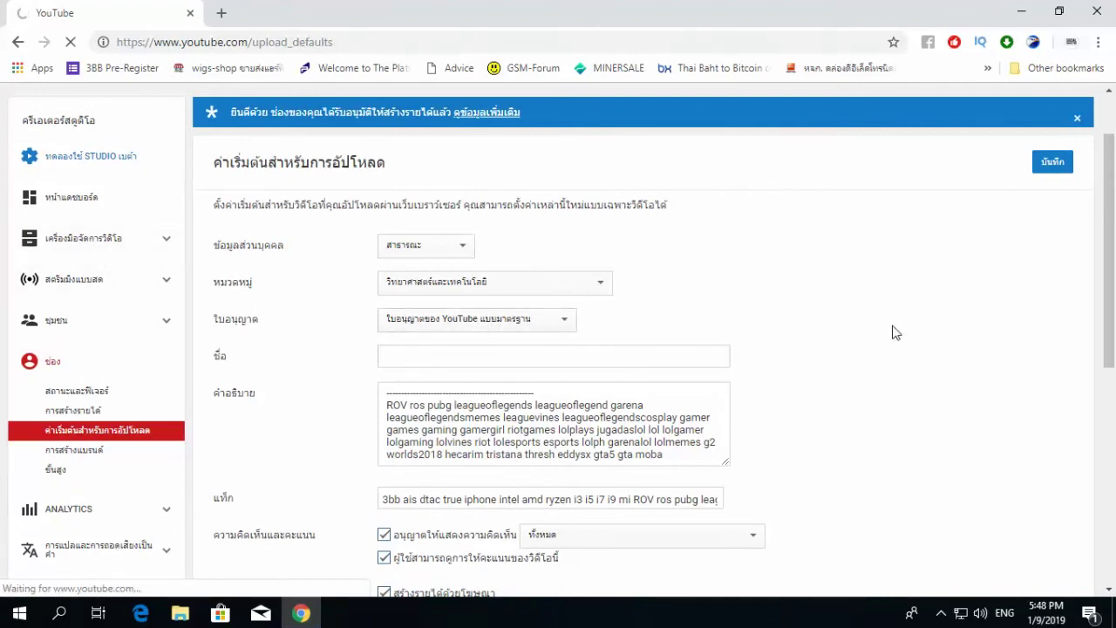
- Open the MU Origin 2 Bluestack4 video for editing and check its monetization settings and ad formats
{"action": "scroll", "coordinate": [828, 325], "scroll_direction": "down", "scroll_amount": 1}
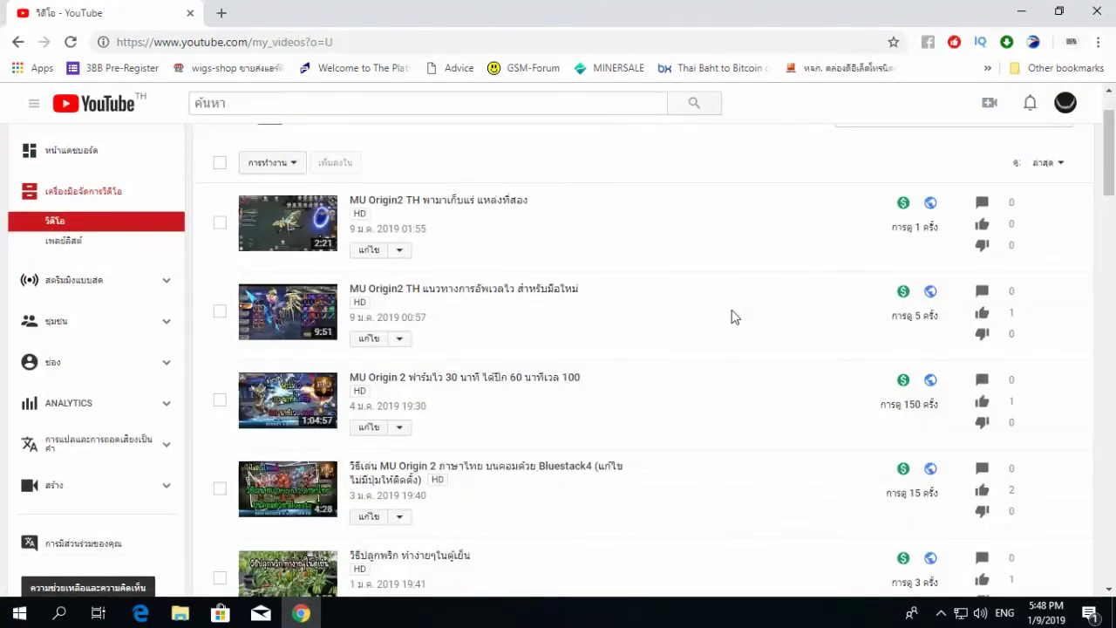
{"action": "scroll", "coordinate": [738, 316], "scroll_direction": "down", "scroll_amount": 1}
{"action": "scroll", "coordinate": [374, 364], "scroll_direction": "down", "scroll_amount": 1}
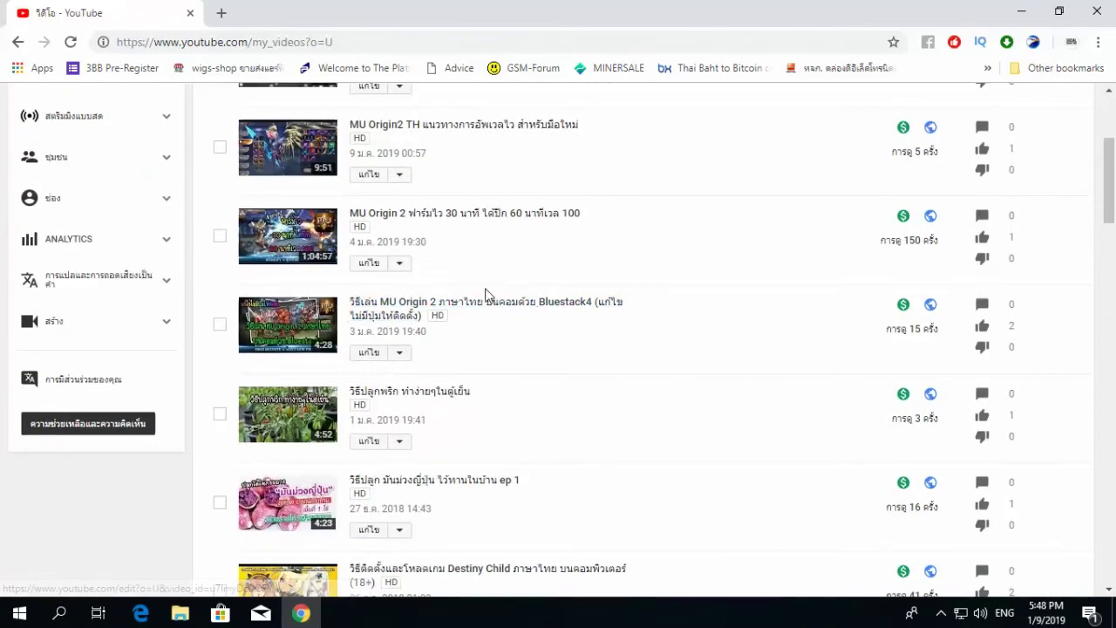
{"action": "left_click", "coordinate": [373, 353]}
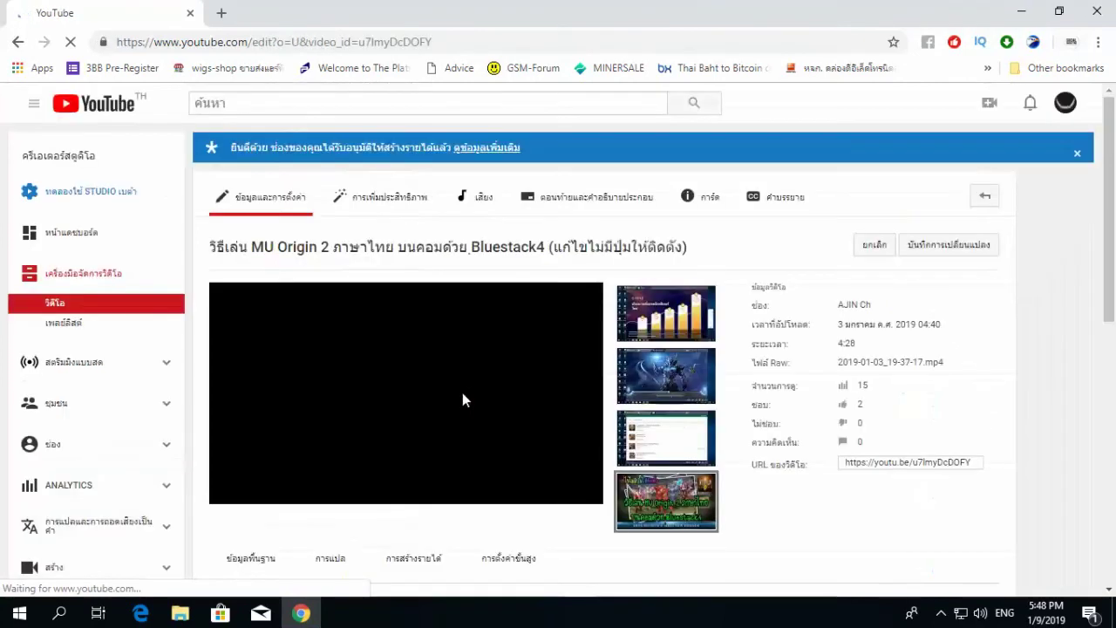
{"action": "scroll", "coordinate": [467, 389], "scroll_direction": "down", "scroll_amount": 4}
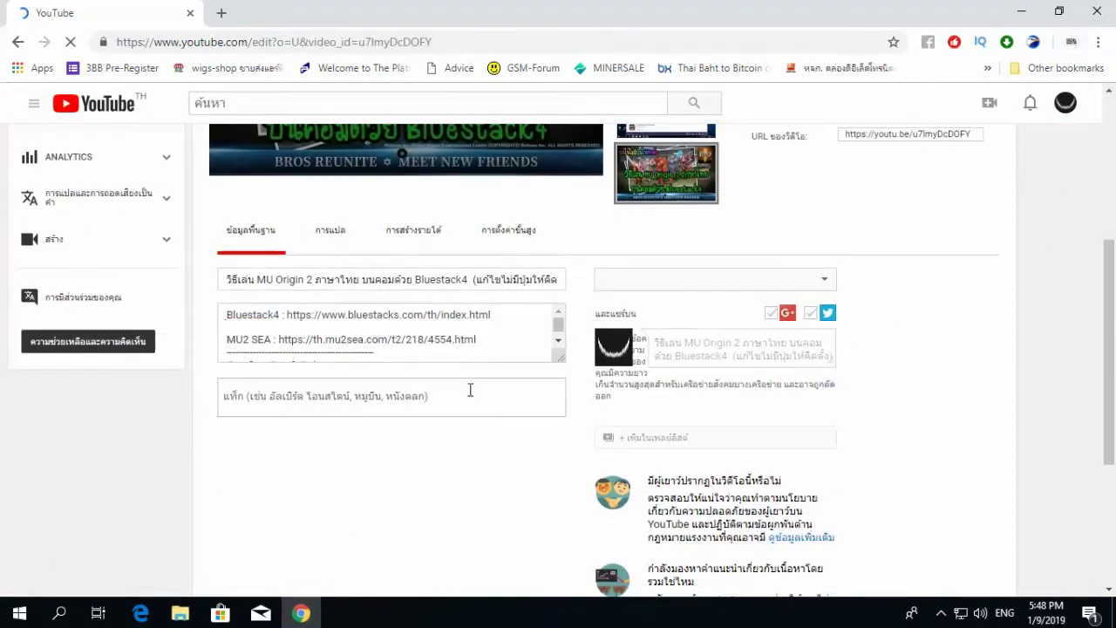
{"action": "left_click", "coordinate": [426, 247]}
{"action": "scroll", "coordinate": [551, 436], "scroll_direction": "down", "scroll_amount": 2}
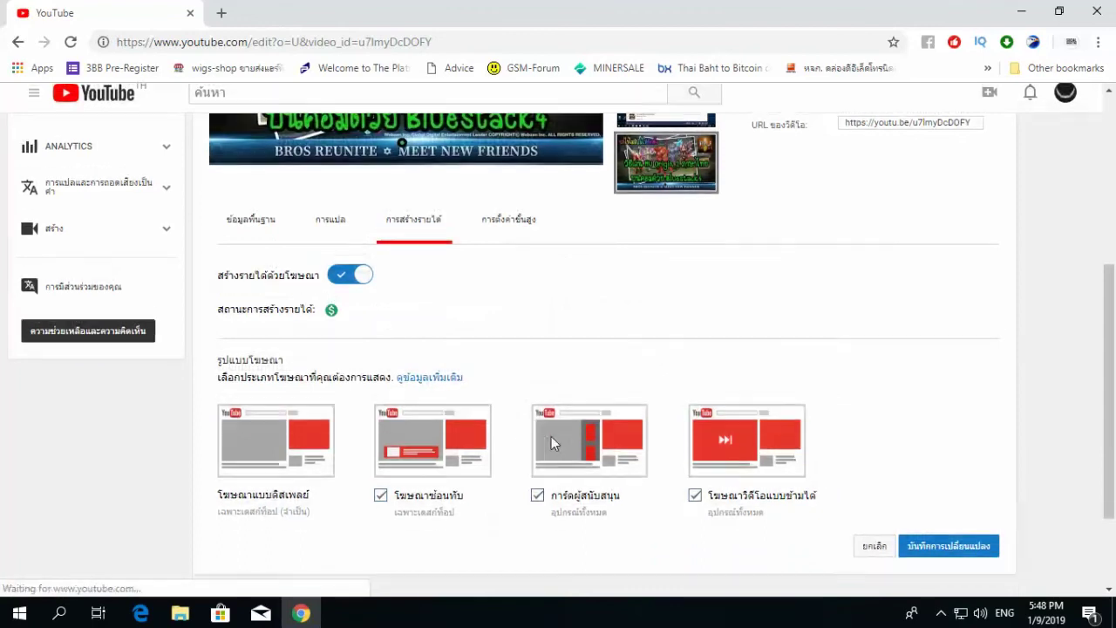
- Return to the video list and open "MU Origin 2 ฟาร์มไว 30 นาที ได้ปีก 60 นาทีเวล 100" for editing
{"action": "scroll", "coordinate": [575, 469], "scroll_direction": "up", "scroll_amount": 4}
{"action": "left_click", "coordinate": [83, 163]}
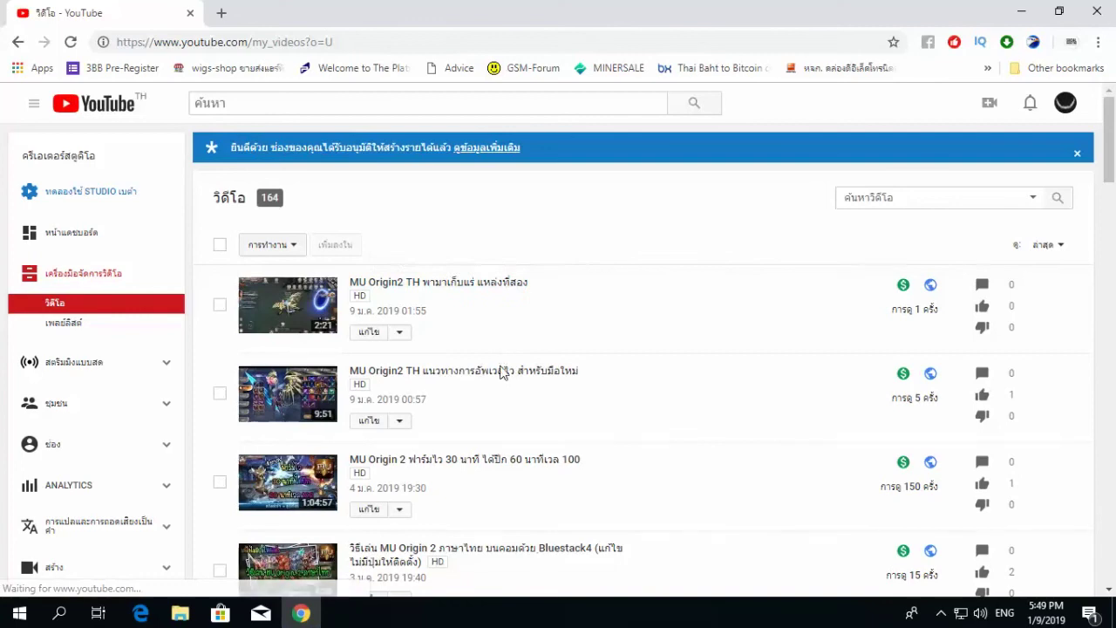
{"action": "scroll", "coordinate": [449, 390], "scroll_direction": "down", "scroll_amount": 1}
{"action": "left_click", "coordinate": [371, 428]}
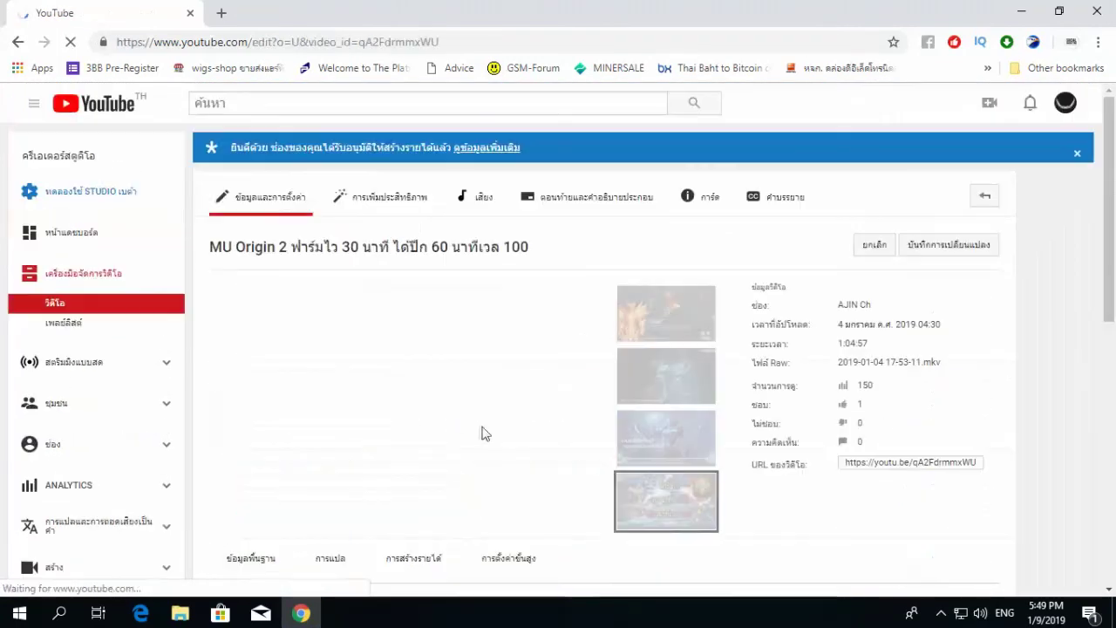
- Examine the video's monetization settings, including its ad formats and mid-roll ad break timeline
{"action": "scroll", "coordinate": [477, 431], "scroll_direction": "down", "scroll_amount": 2}
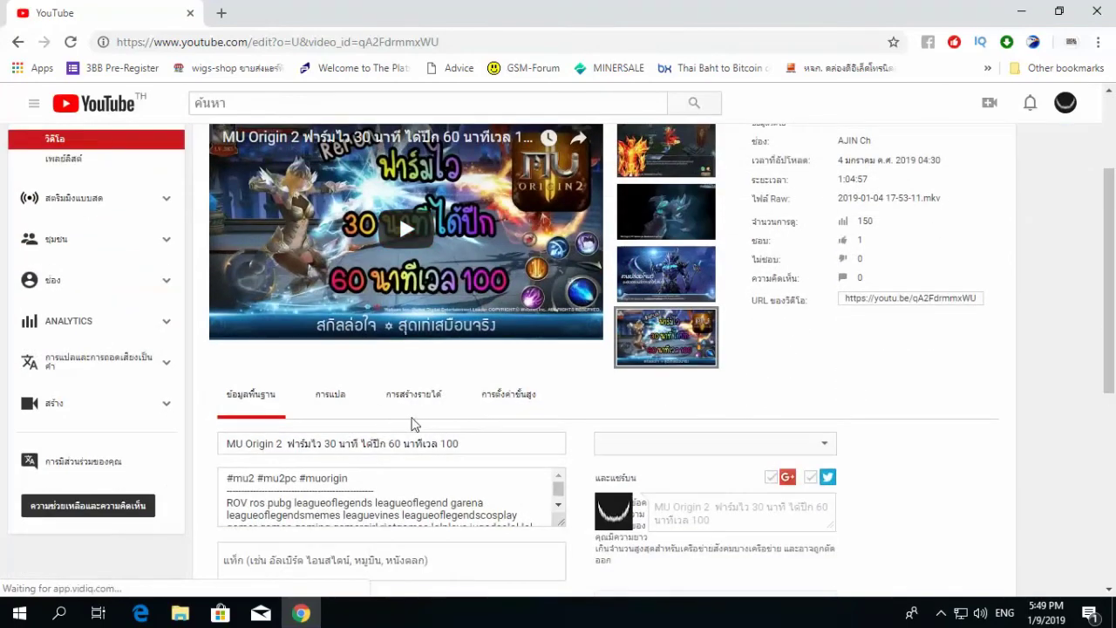
{"action": "left_click", "coordinate": [403, 400]}
{"action": "scroll", "coordinate": [516, 471], "scroll_direction": "down", "scroll_amount": 3}
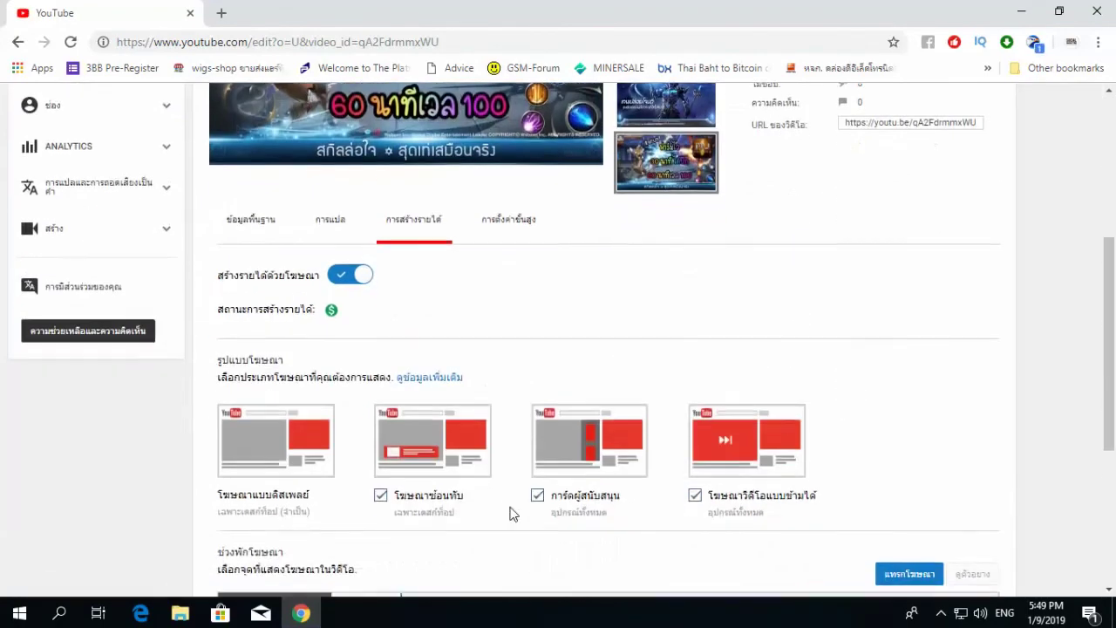
{"action": "scroll", "coordinate": [840, 467], "scroll_direction": "down", "scroll_amount": 2}
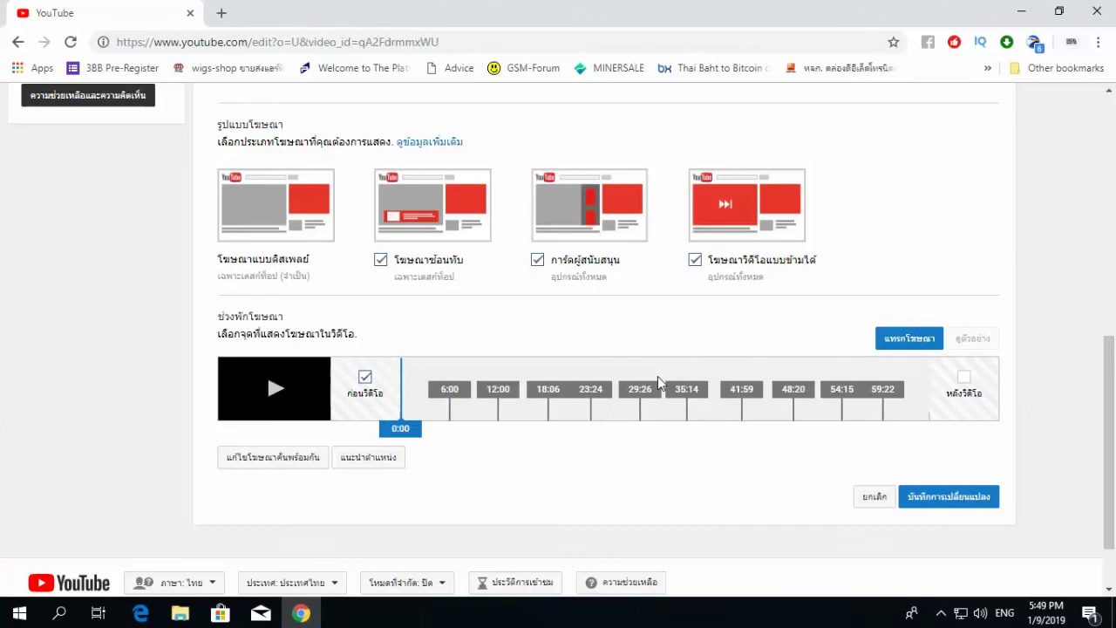
{"action": "scroll", "coordinate": [853, 354], "scroll_direction": "up", "scroll_amount": 4}
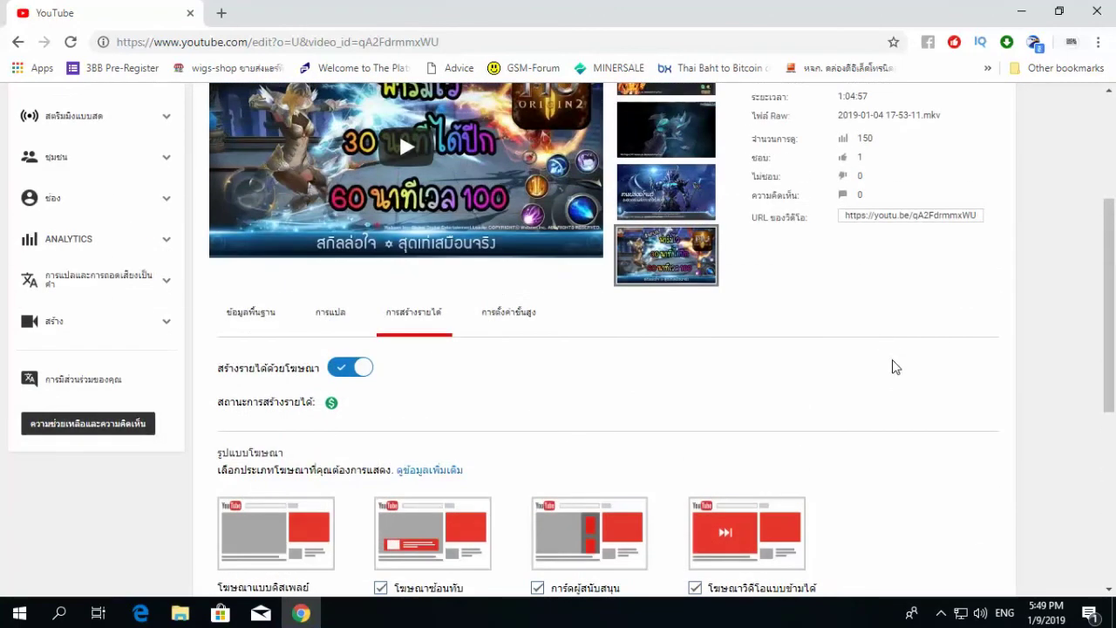
{"action": "scroll", "coordinate": [951, 365], "scroll_direction": "up", "scroll_amount": 2}
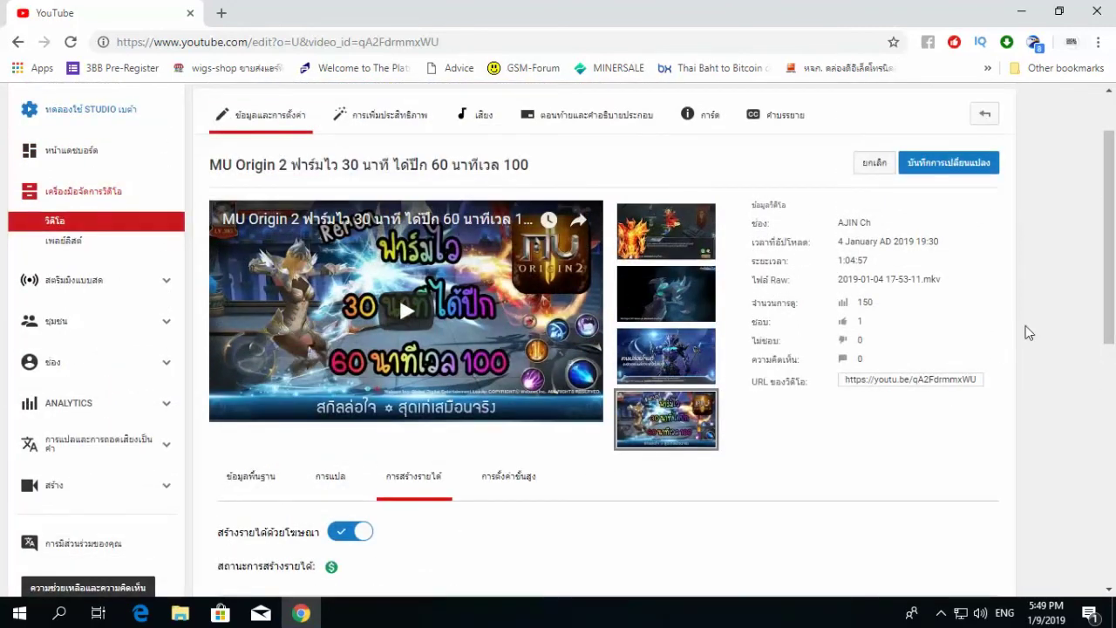